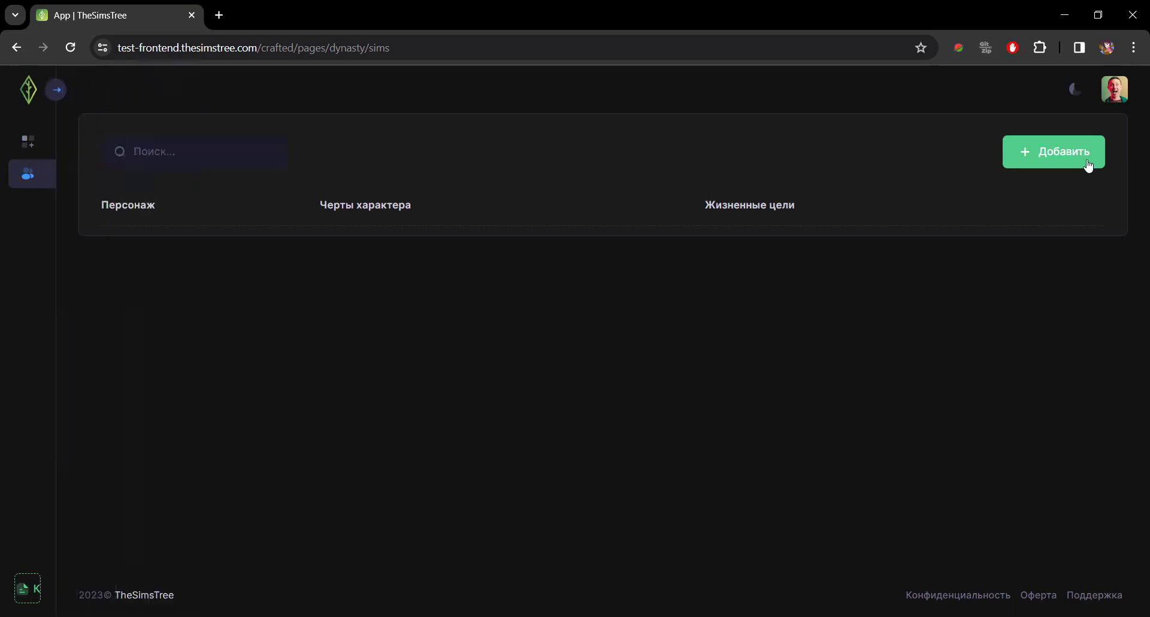
# - Try the Light interface theme and set the theme to Dark
pyautogui.click(1073, 93)
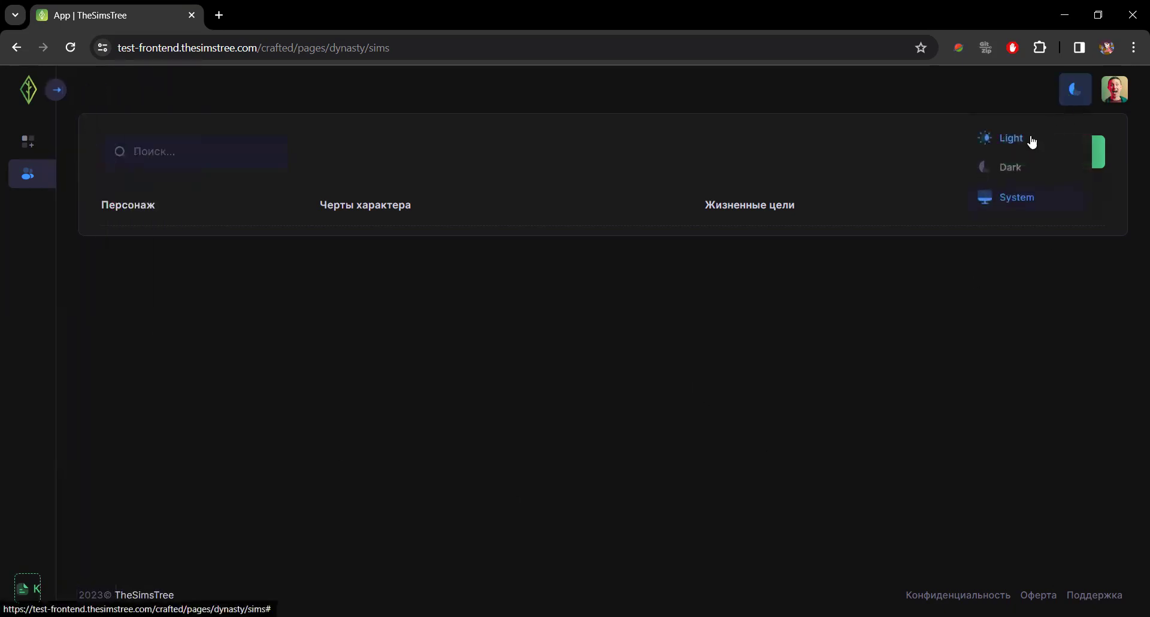
pyautogui.click(1012, 137)
pyautogui.click(1005, 171)
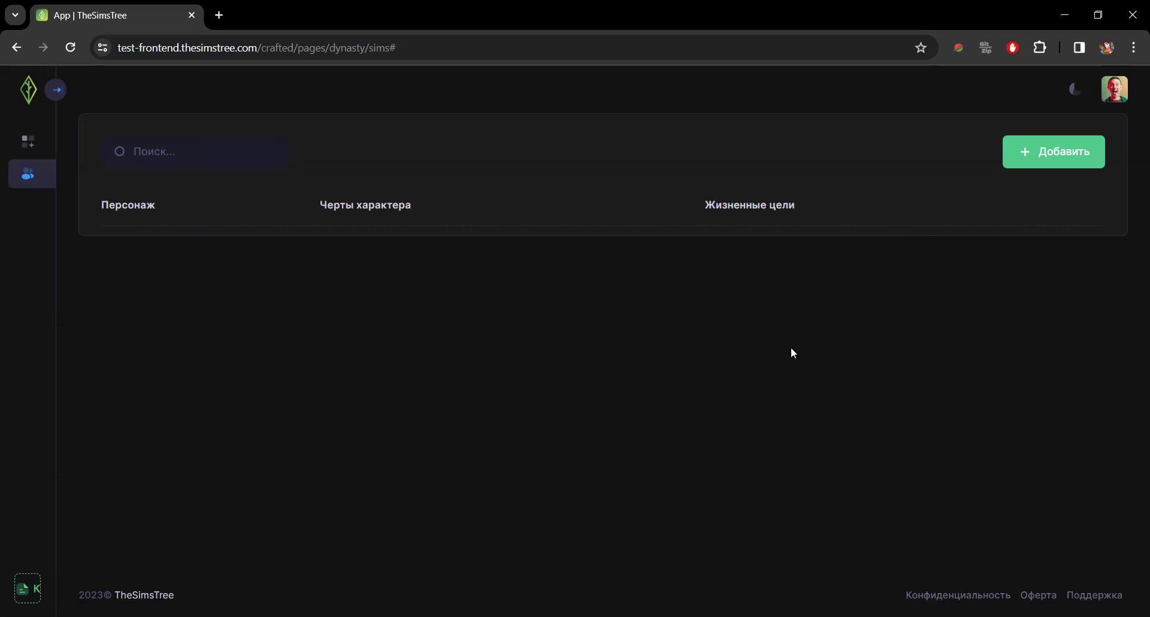
pyautogui.moveTo(12, 147)
pyautogui.click(42, 105)
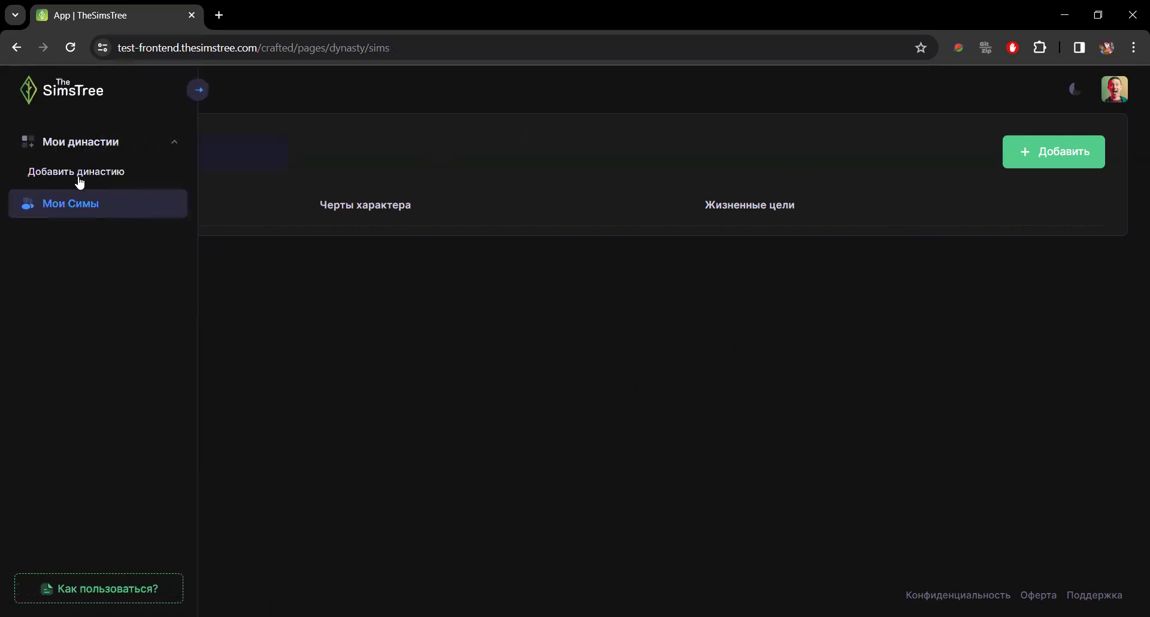
pyautogui.moveTo(10, 128)
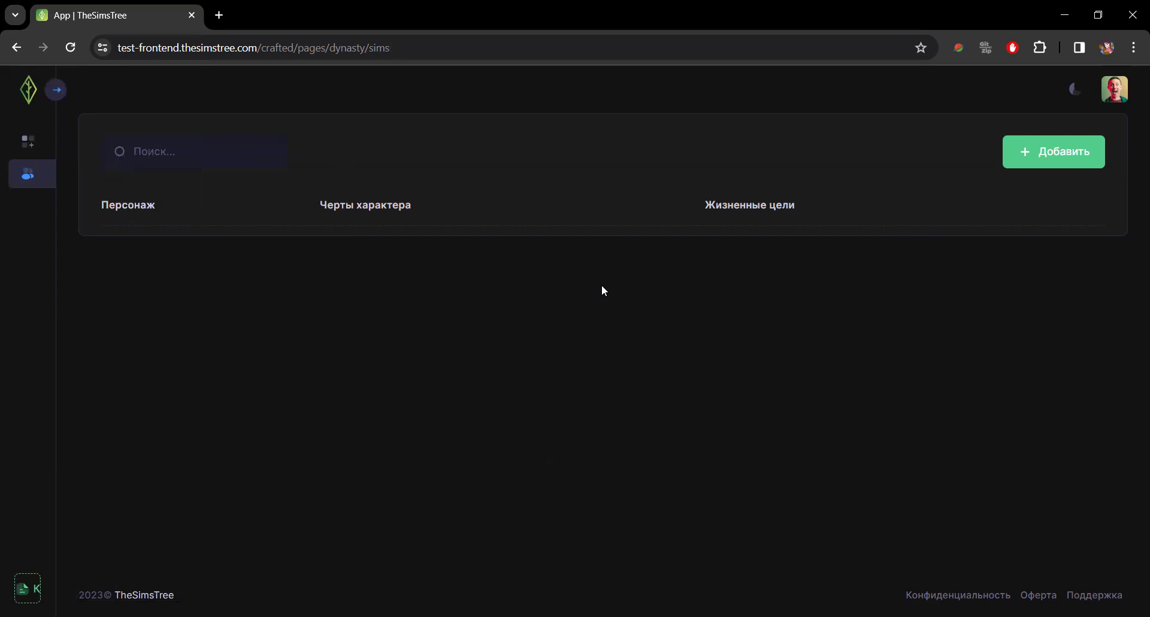
# - Start adding a new sim and load 2023-12-18_22-16-39-788_keysiu from the desktop folder "для древа" as its photo
pyautogui.click(1027, 163)
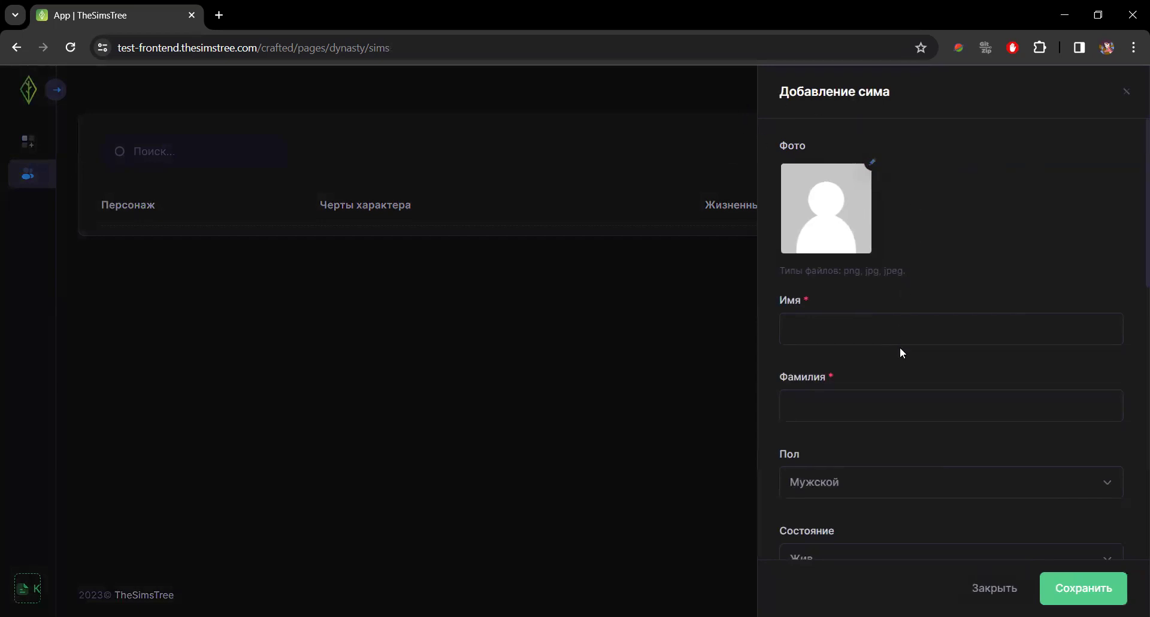
pyautogui.scroll(-10, 901, 352)
pyautogui.scroll(10, 903, 454)
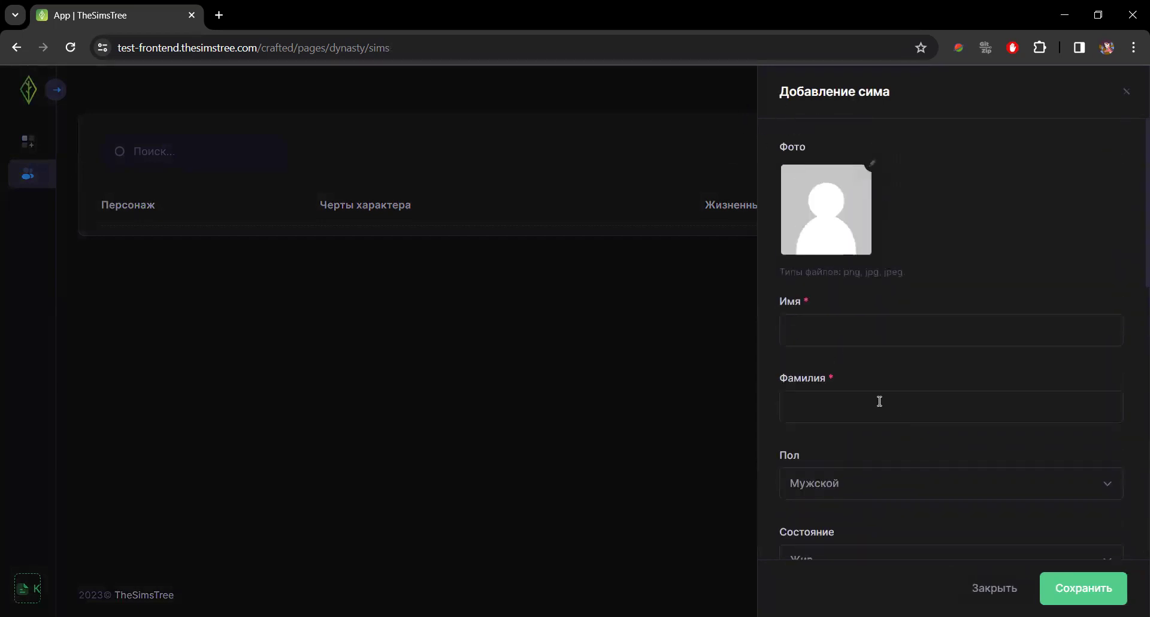
pyautogui.click(872, 165)
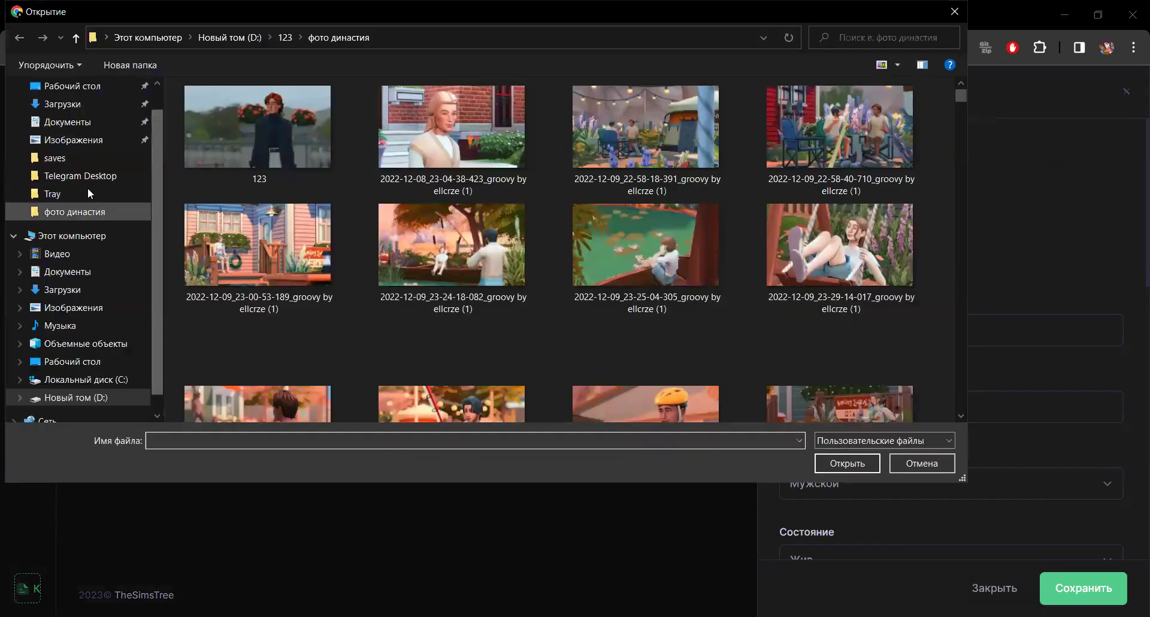
pyautogui.click(72, 87)
pyautogui.doubleClick(216, 129)
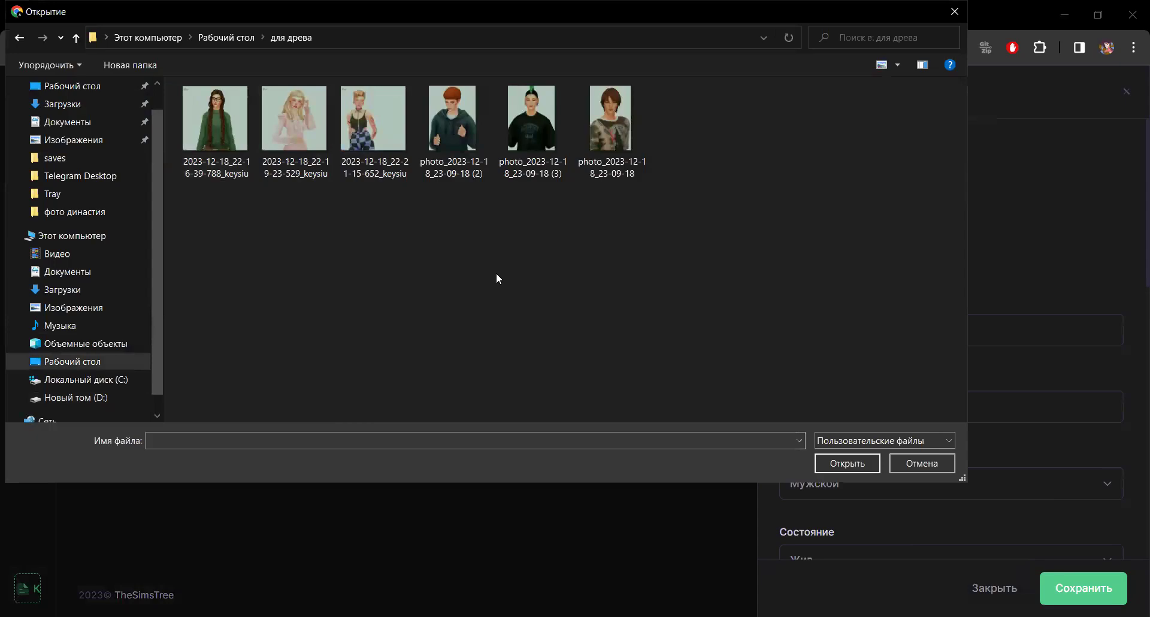
pyautogui.doubleClick(236, 131)
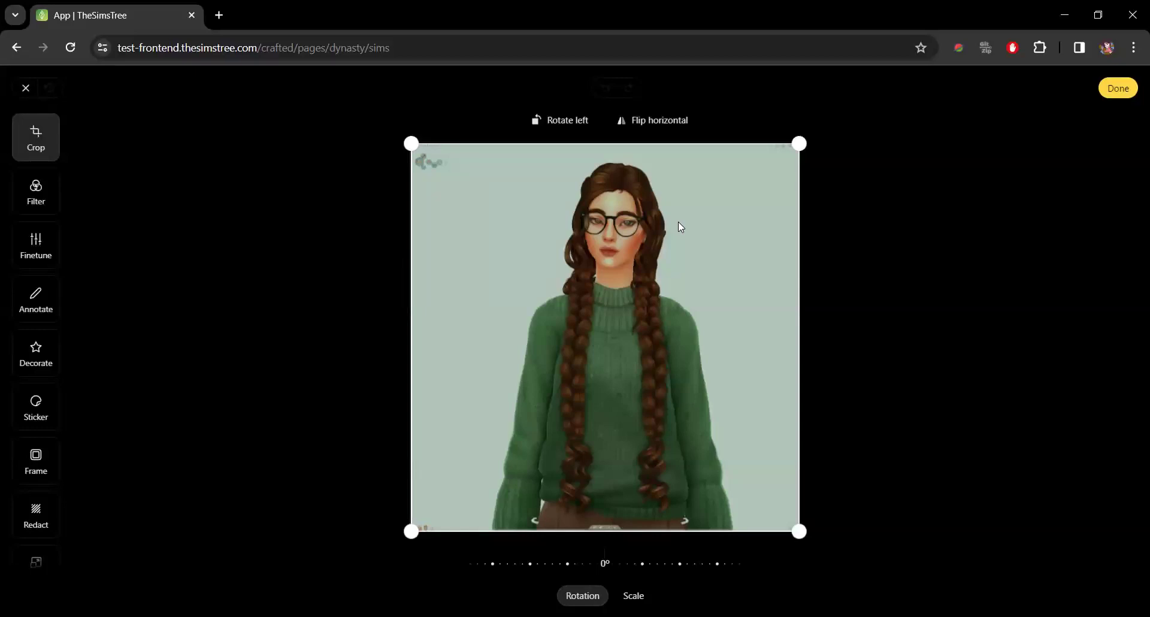
# - Crop the photo to a square around the sim's head and shoulders
pyautogui.moveTo(411, 531); pyautogui.dragTo(649, 277)
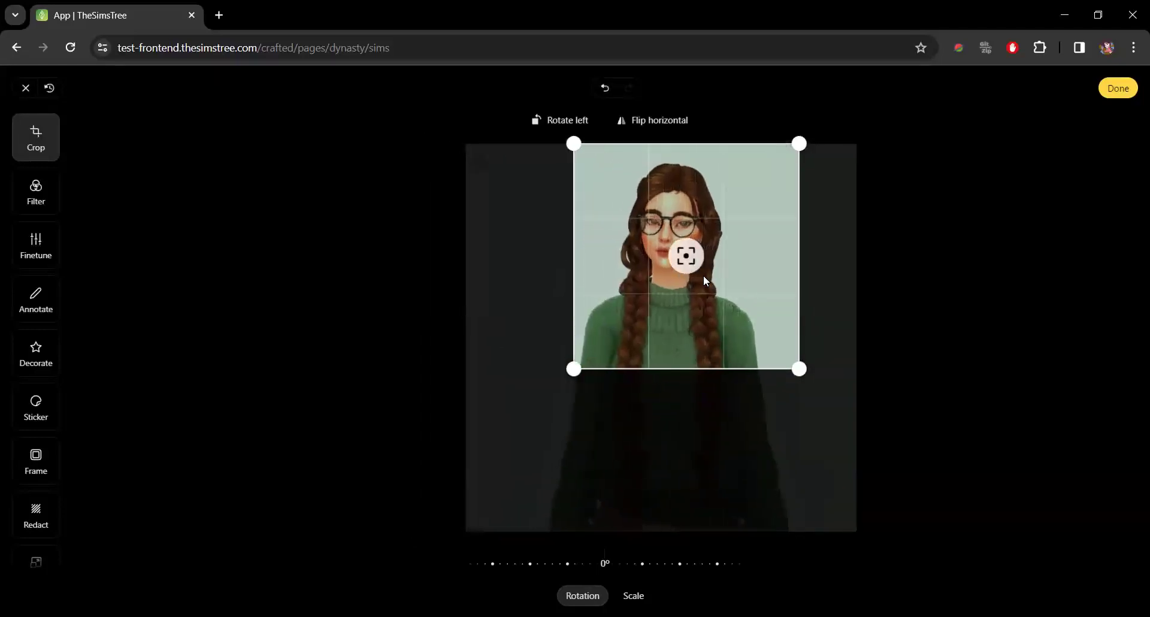
pyautogui.moveTo(799, 368); pyautogui.dragTo(762, 330)
pyautogui.moveTo(694, 275); pyautogui.dragTo(687, 260)
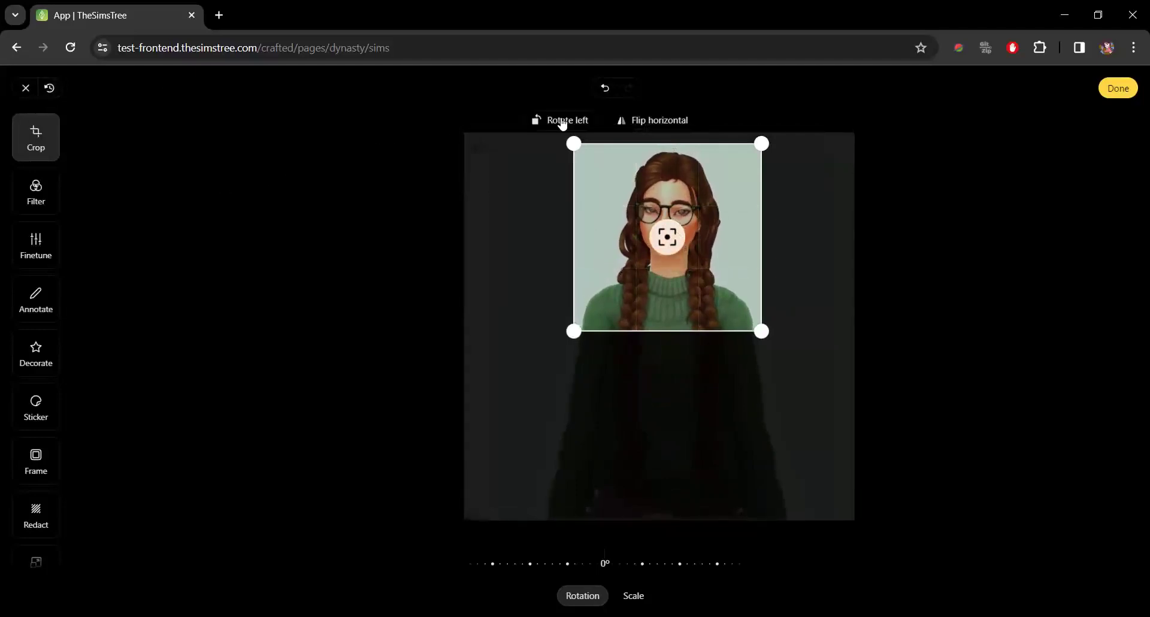
# - Try the horizontal flip on the cropped photo, flip it back and rotate the image to -6°
pyautogui.click(627, 120)
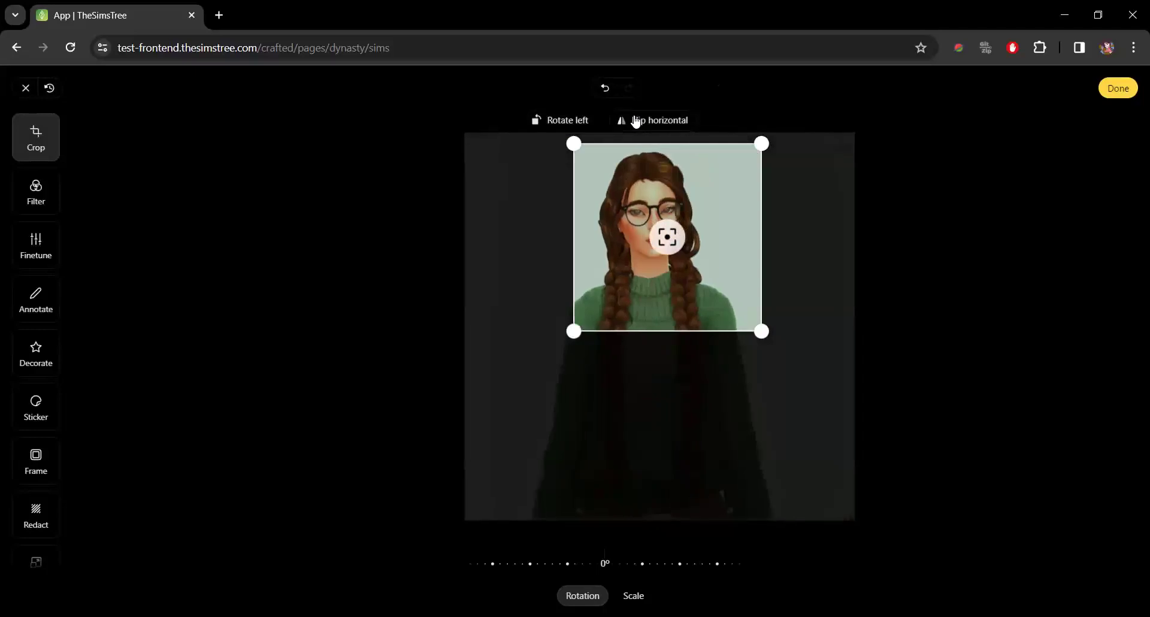
pyautogui.click(629, 120)
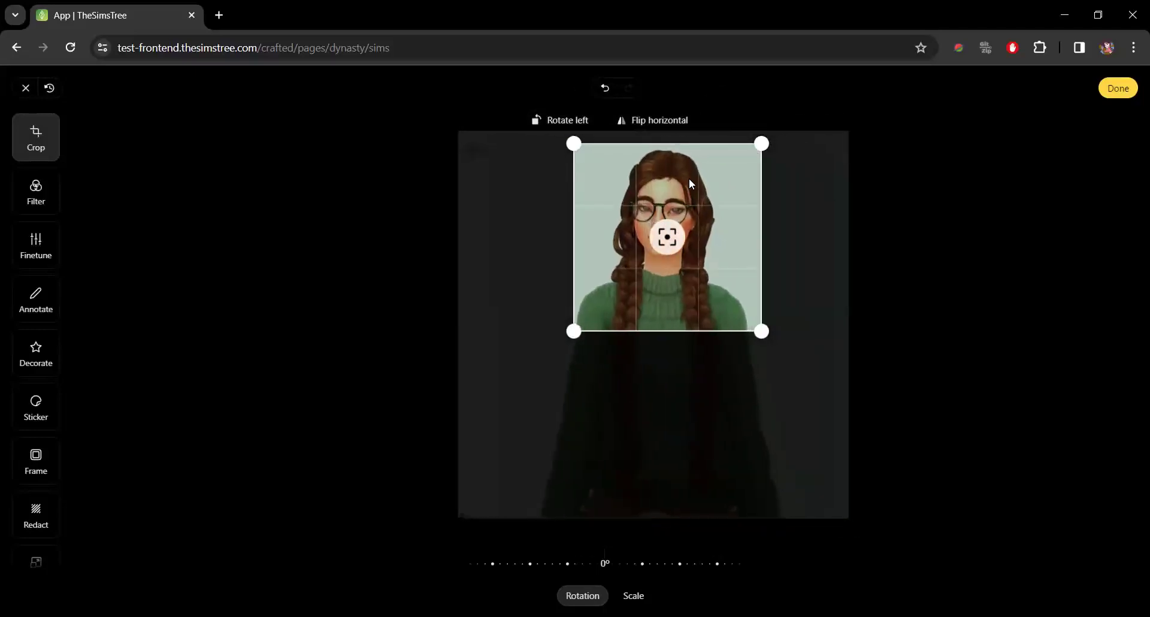
pyautogui.moveTo(613, 562); pyautogui.dragTo(632, 559)
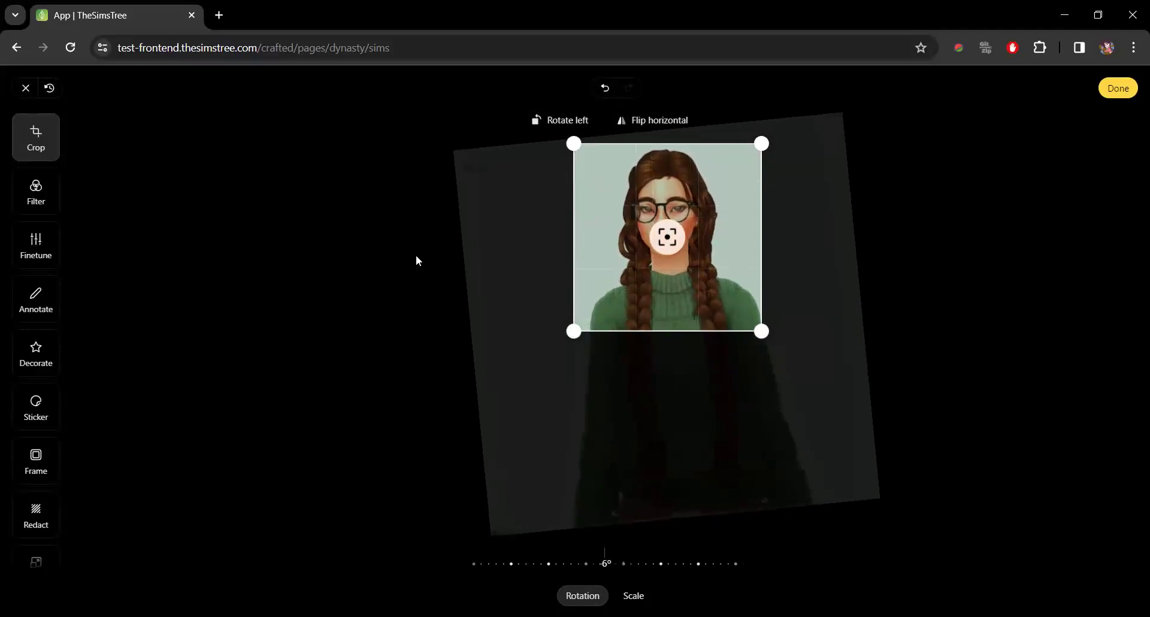
# - Try the Fade, Cold, Warm and Pastel filters on the photo and apply the Chrome filter
pyautogui.click(35, 193)
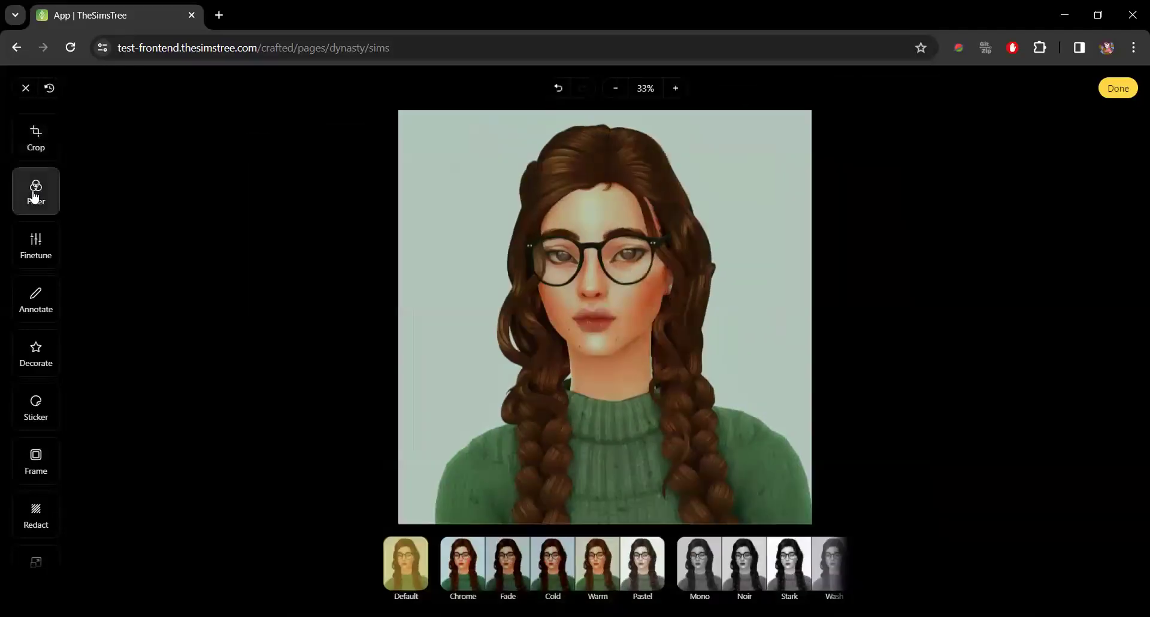
pyautogui.click(479, 564)
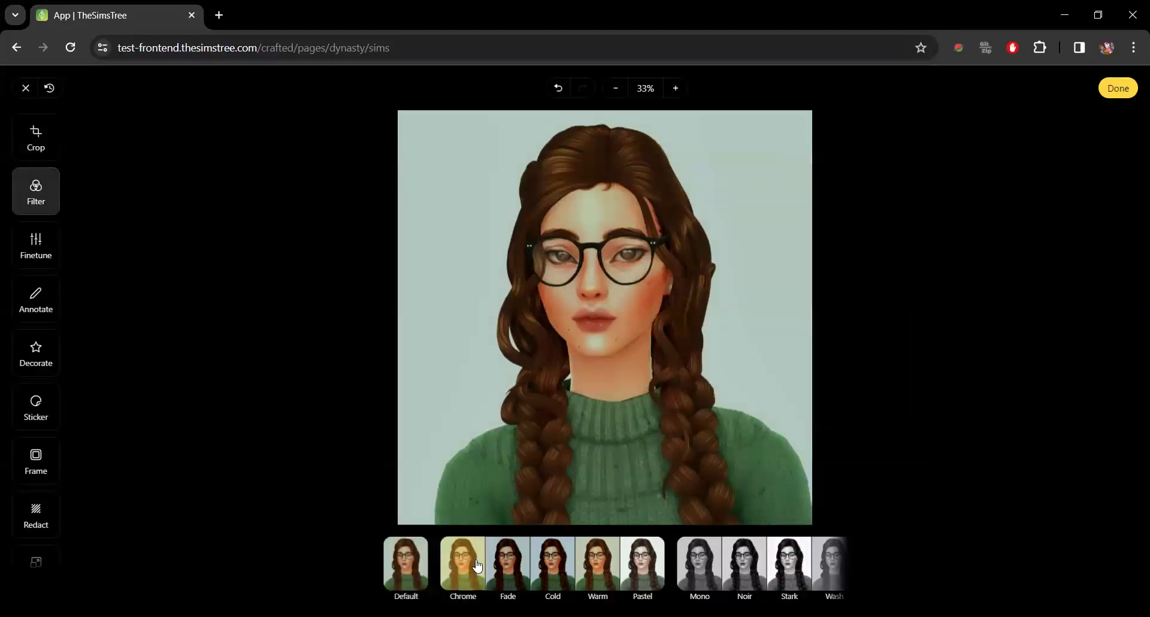
pyautogui.click(510, 570)
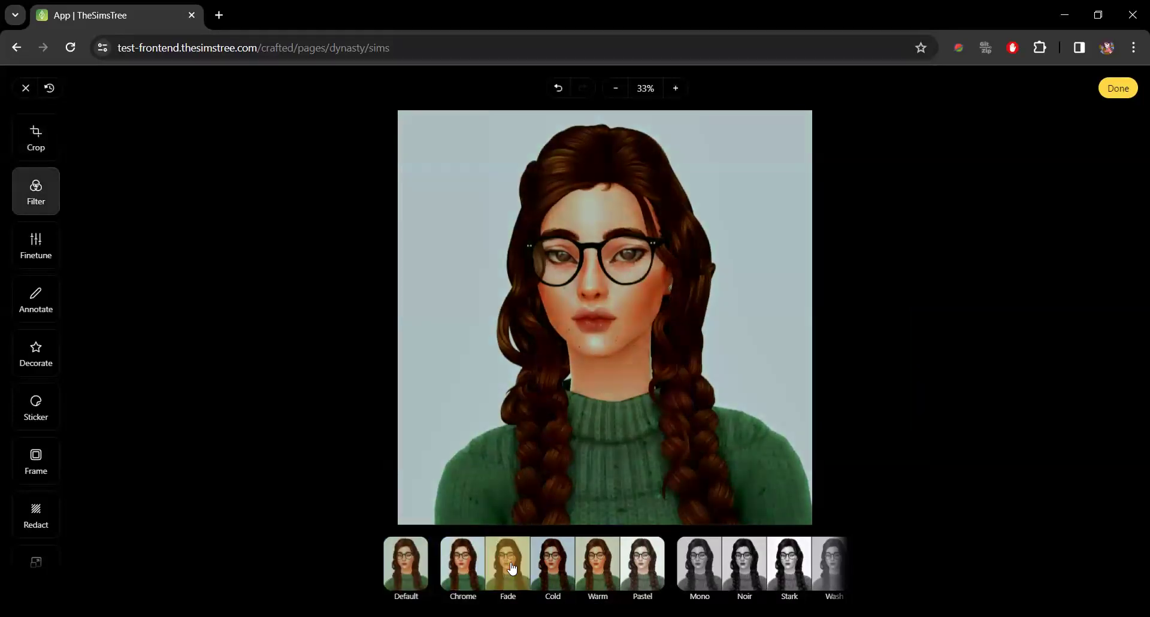
pyautogui.click(557, 568)
pyautogui.click(607, 563)
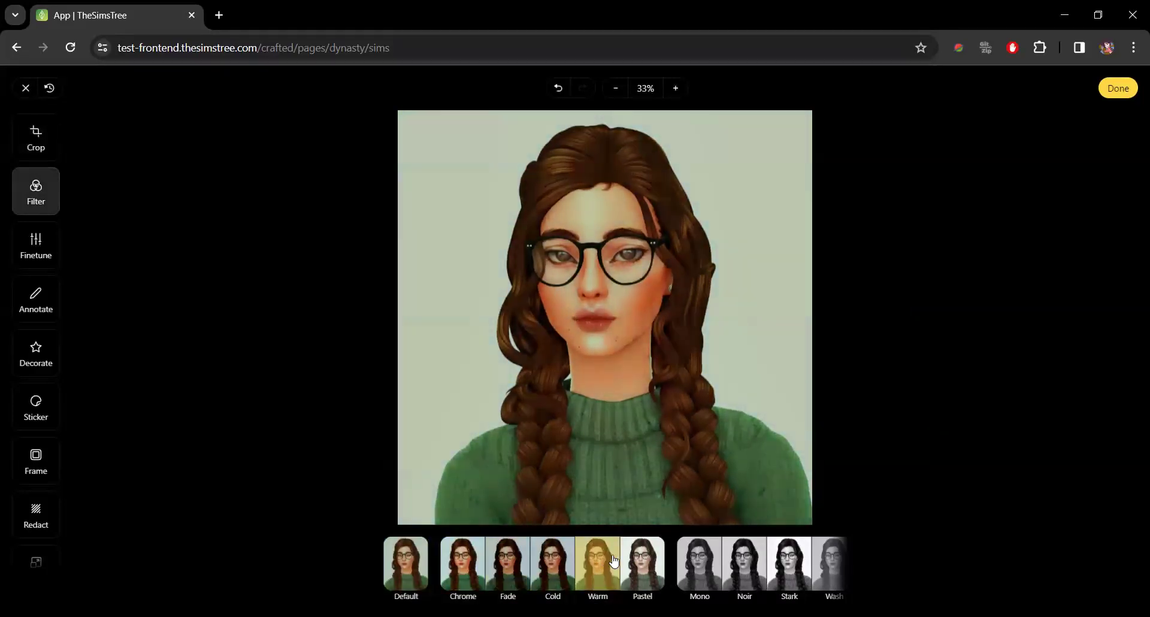
pyautogui.click(654, 566)
pyautogui.click(458, 564)
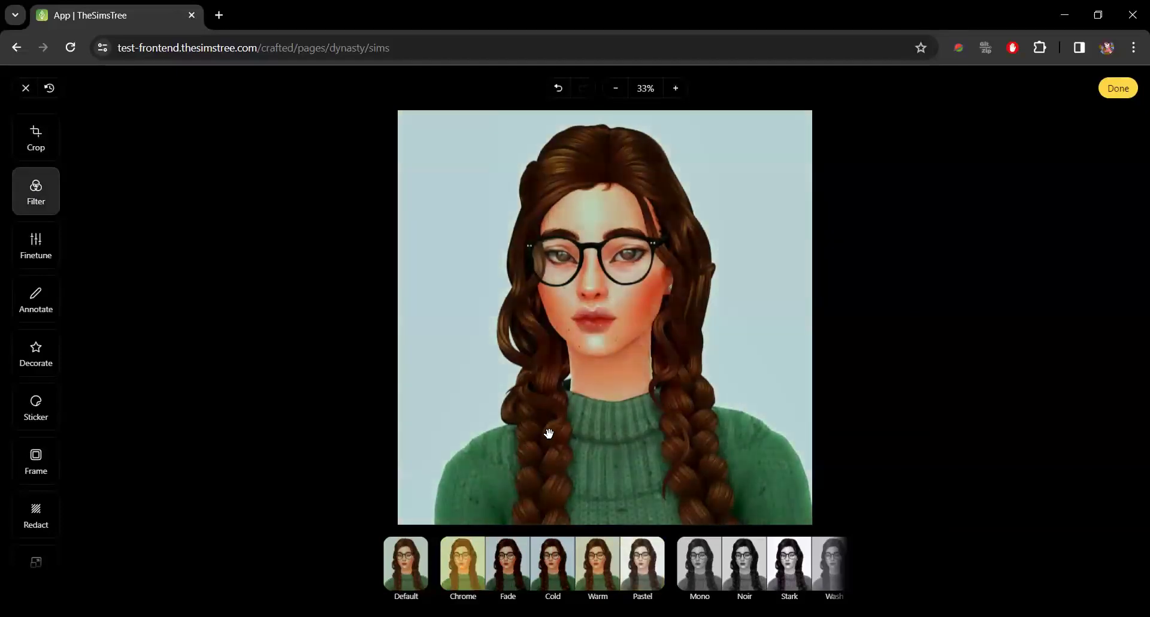
# - Try fine-tuning the photo, including its brightness and a temperature of -18, and revert all photo edits
pyautogui.click(45, 246)
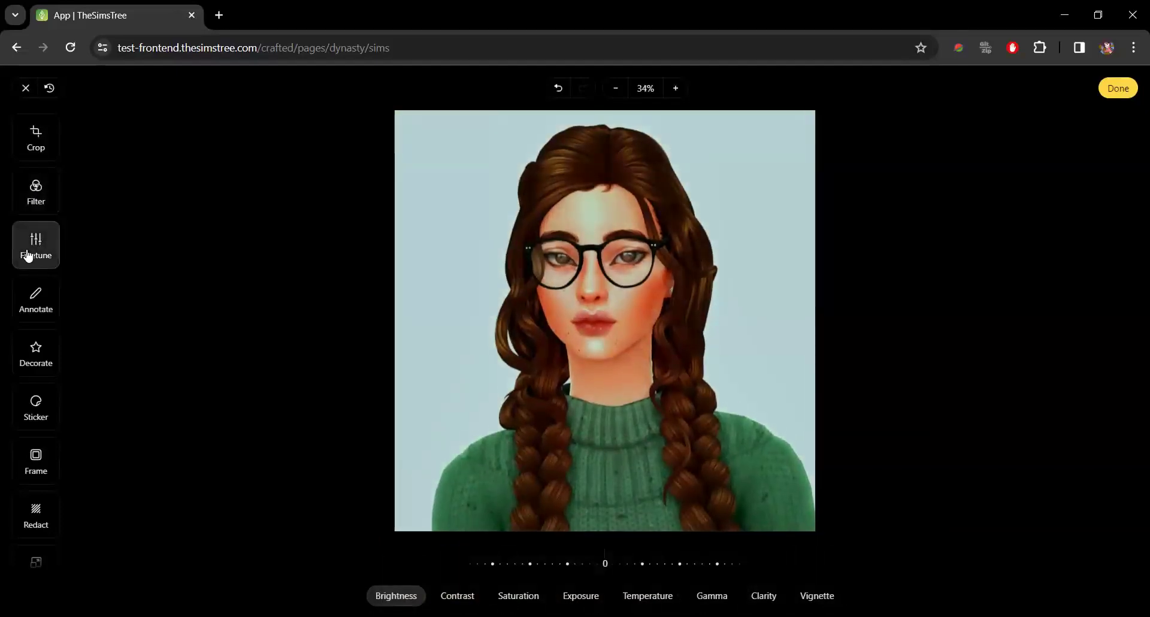
pyautogui.moveTo(613, 563)
pyautogui.mouseDown()
pyautogui.moveTo(558, 559)
pyautogui.moveTo(683, 563)
pyautogui.moveTo(658, 559)
pyautogui.mouseUp()
pyautogui.click(457, 595)
pyautogui.click(519, 595)
pyautogui.click(581, 595)
pyautogui.click(650, 596)
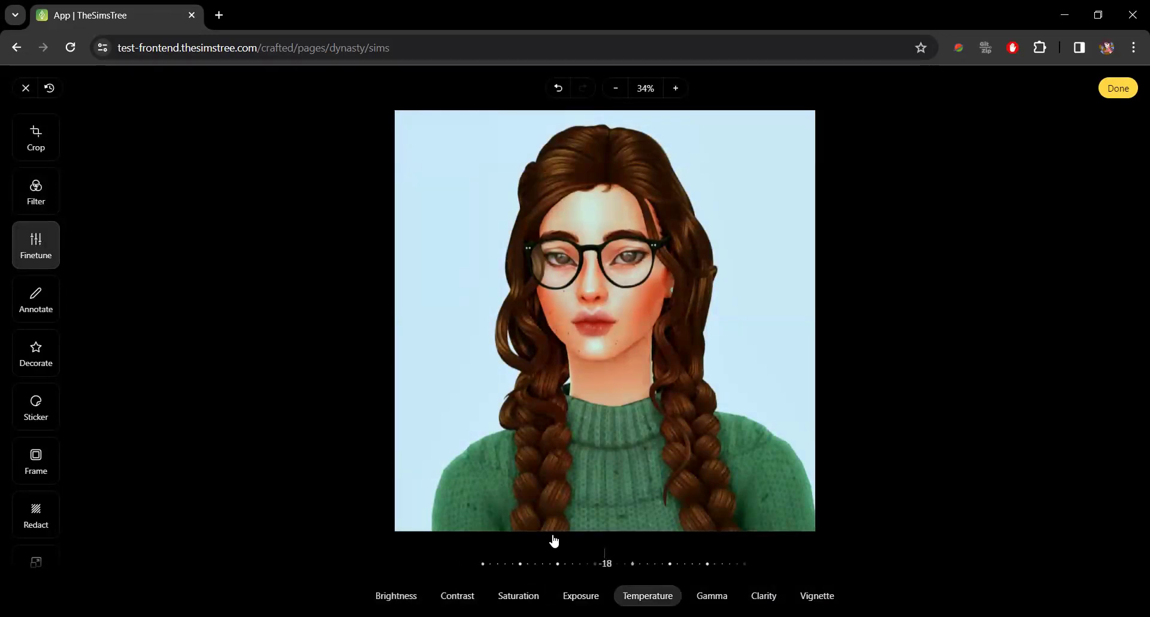
pyautogui.click(50, 88)
# - Crop the original photo to the sim's head and shoulders and rotate it to -5°
pyautogui.click(36, 137)
pyautogui.moveTo(475, 459); pyautogui.dragTo(584, 318)
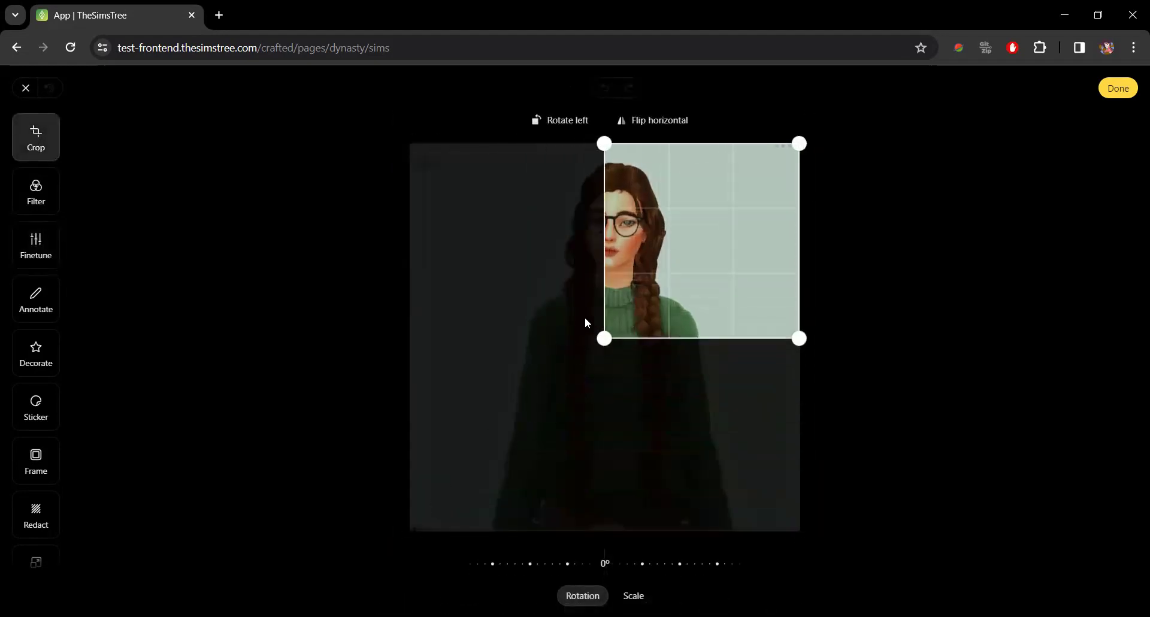
pyautogui.moveTo(584, 561); pyautogui.dragTo(646, 558)
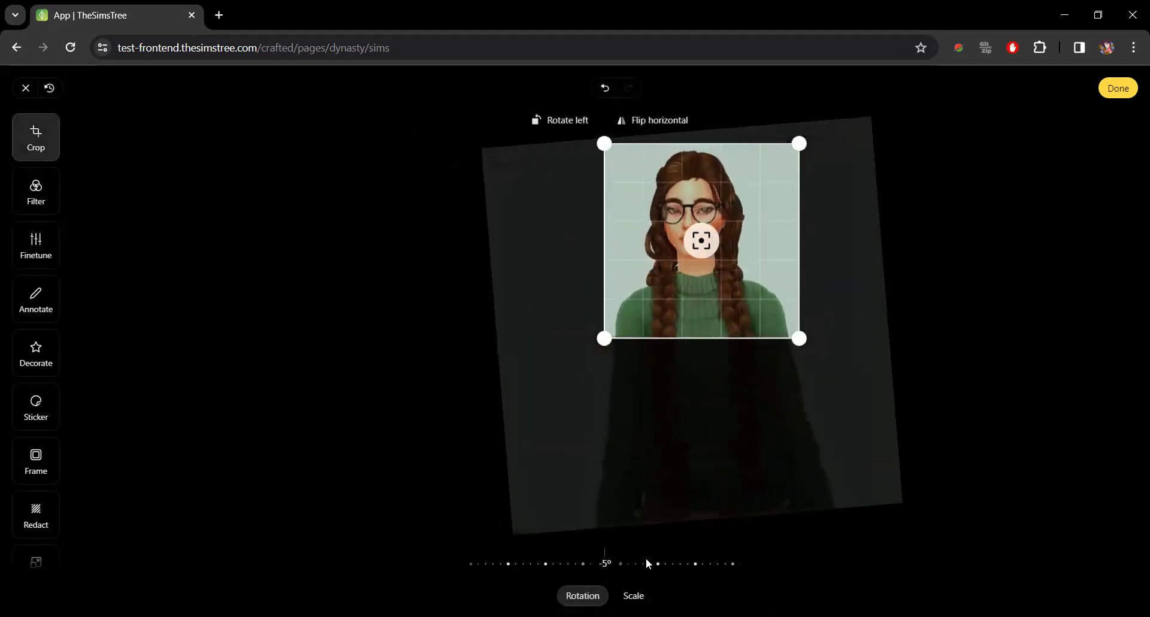
# - Apply the Chrome filter to the photo and finish editing it
pyautogui.click(38, 191)
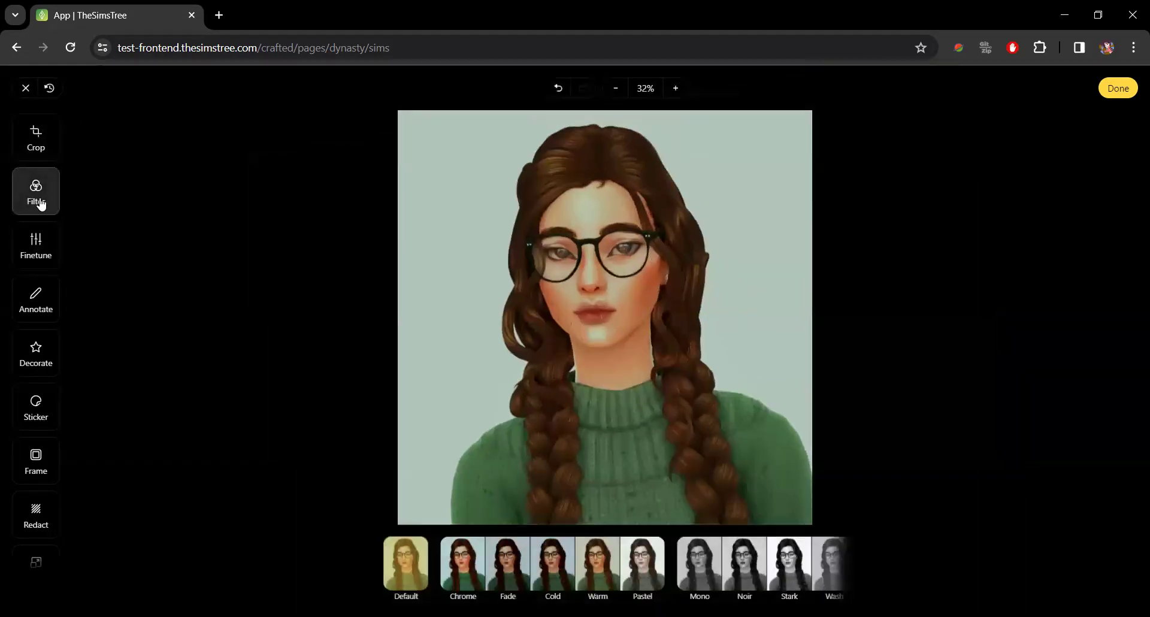
pyautogui.click(471, 575)
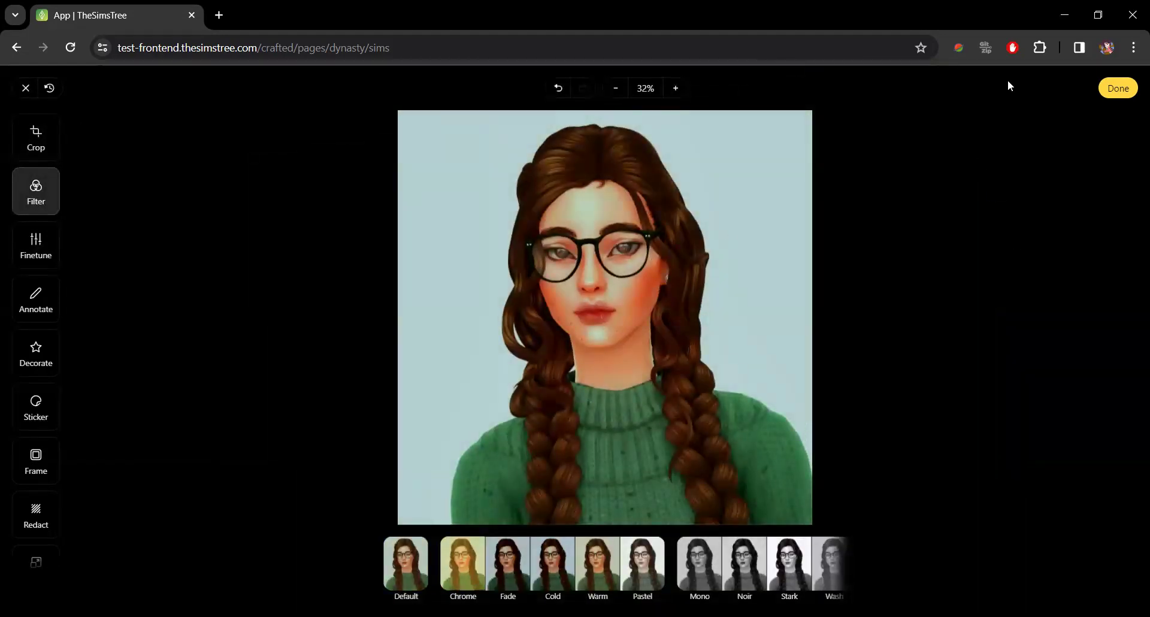
pyautogui.click(1118, 90)
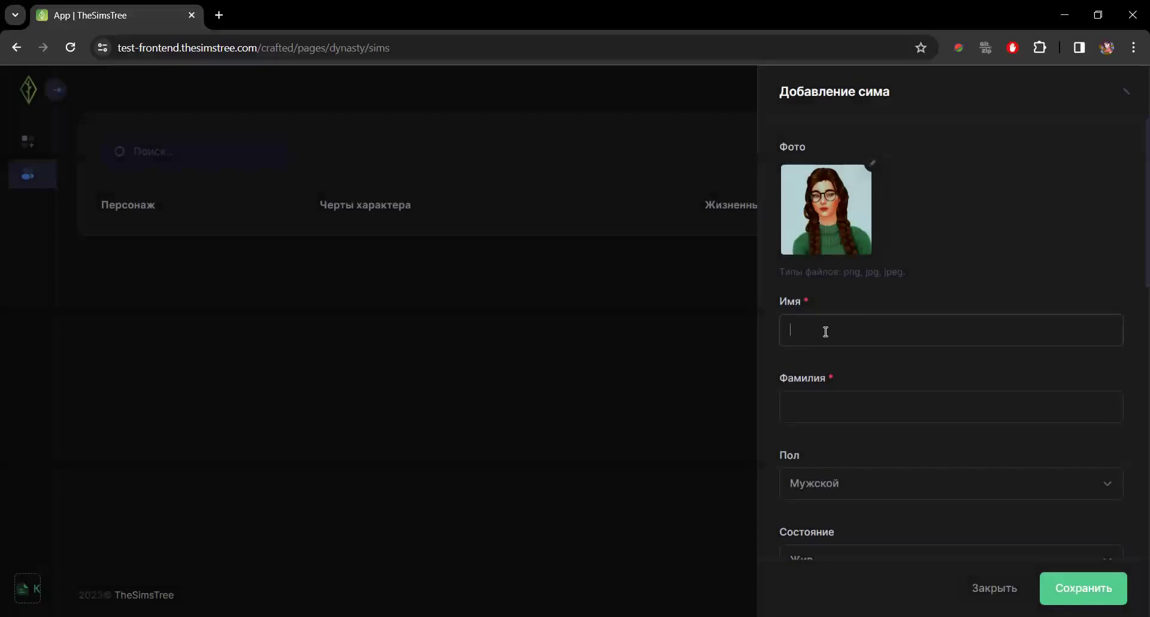
# - Enter the sim's first name and last name in the required fields
pyautogui.write('Rhbcn')
pyautogui.press('BackSpace')
pyautogui.press('BackSpace')
pyautogui.press('BackSpace')
pyautogui.press('BackSpace')
pyautogui.write('Кристи')
pyautogui.click(796, 407)
pyautogui.write('Робертсон')
# - Set the sim's gender to Женский and keep the state as Жив
pyautogui.scroll(-3, 909, 312)
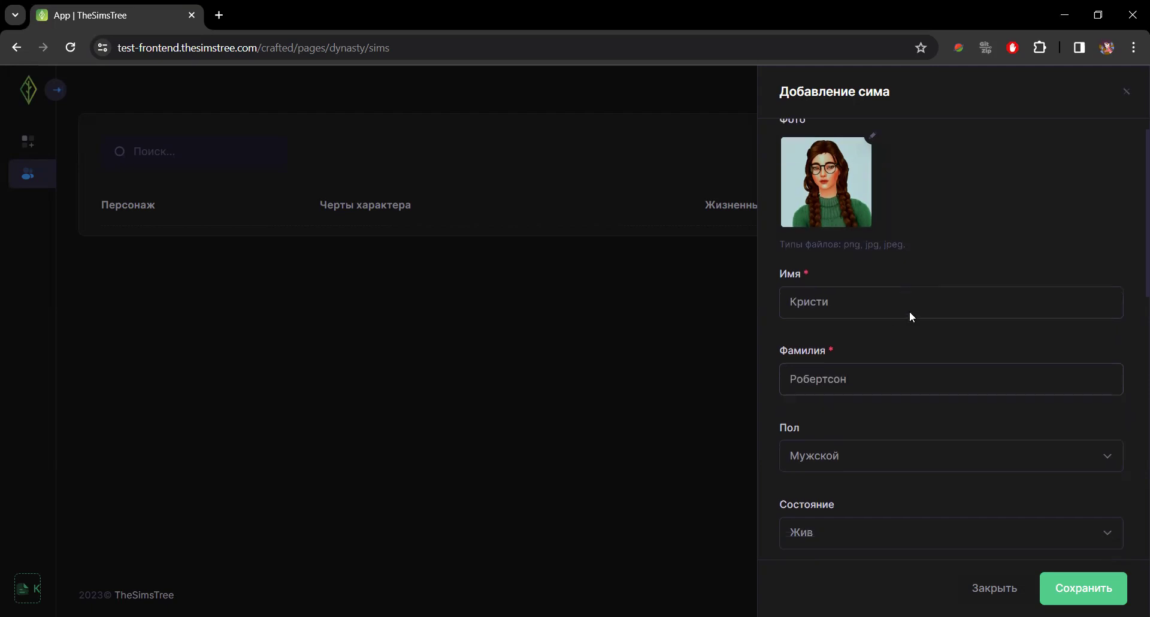
pyautogui.click(834, 336)
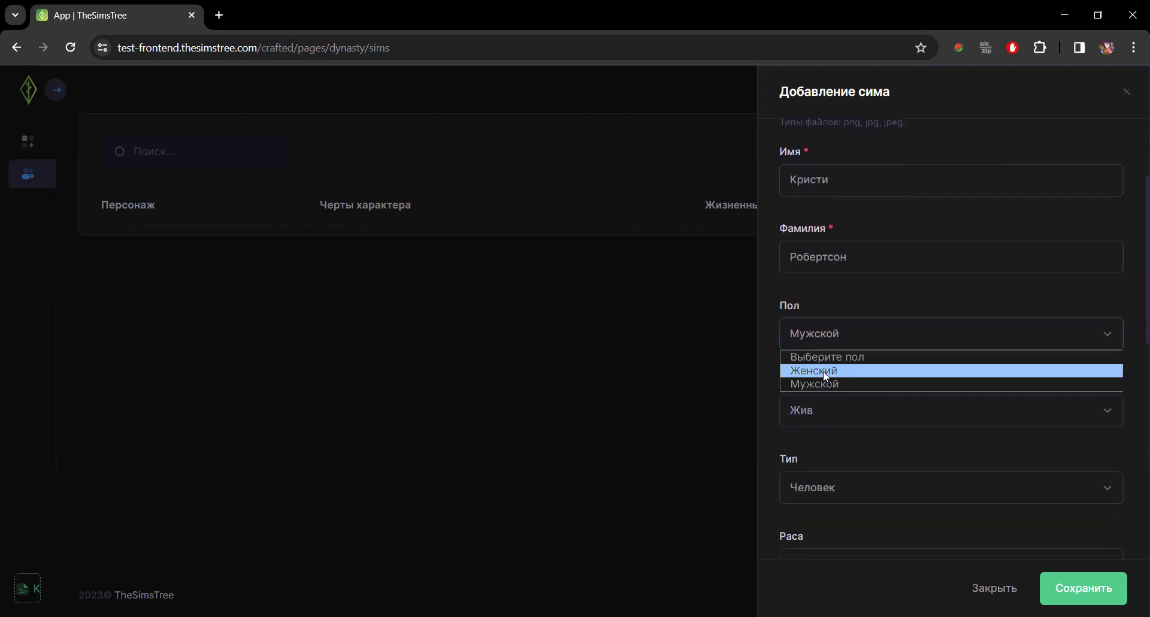
pyautogui.click(824, 371)
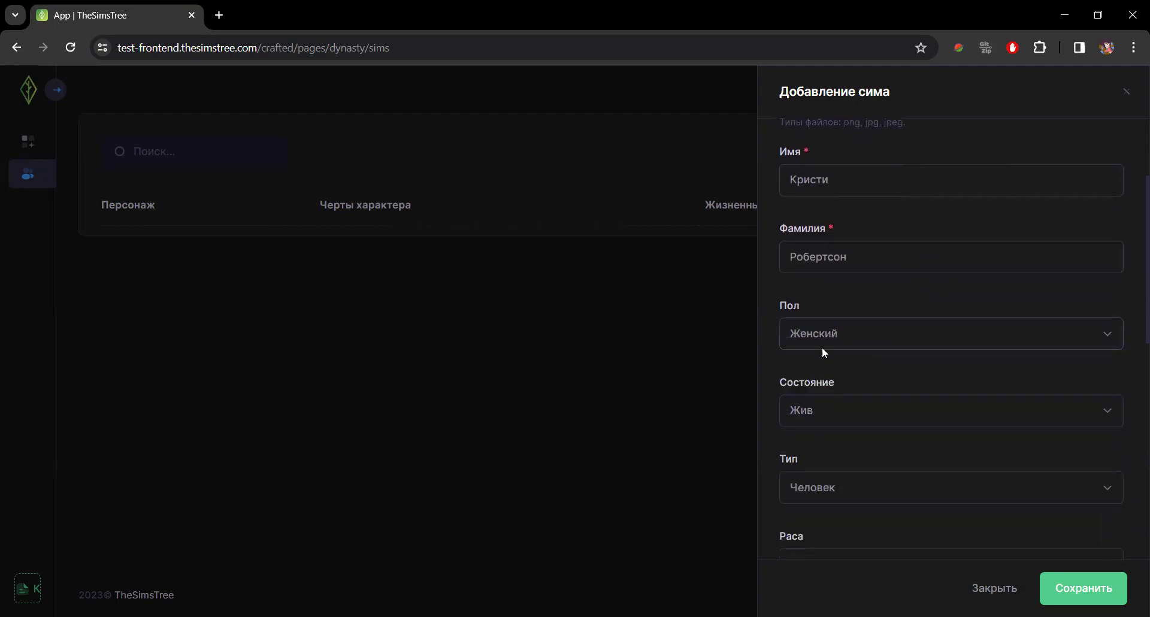
pyautogui.click(815, 411)
# - Leave the race empty and enter "Добрая, нежная" as the sim's character traits
pyautogui.scroll(-3, 830, 360)
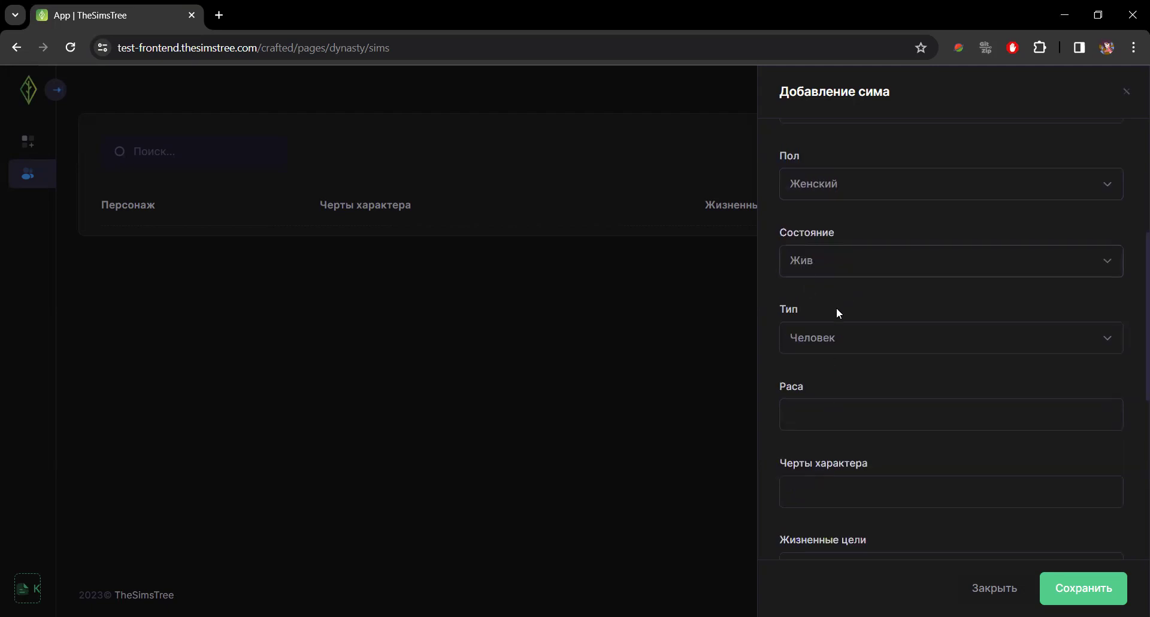
pyautogui.click(817, 408)
pyautogui.scroll(-3, 826, 407)
pyautogui.scroll(-2, 825, 408)
pyautogui.scroll(2, 821, 289)
pyautogui.click(826, 340)
pyautogui.write('Добрая')
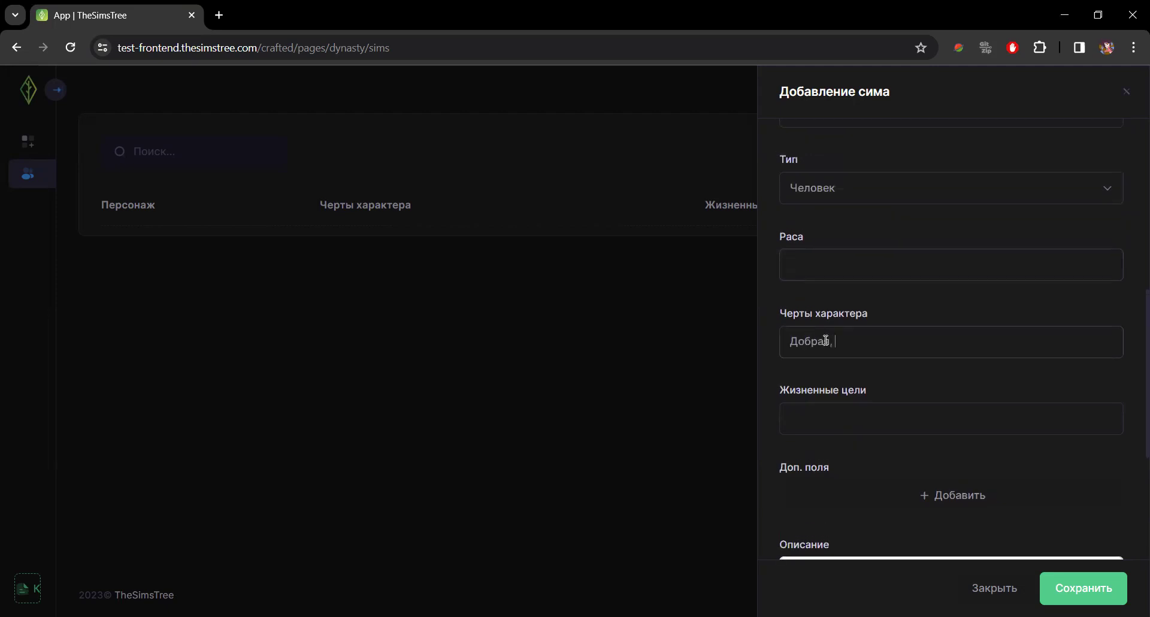
pyautogui.write(', нежная')
# - Enter "Бедокур" as the sim's life goal
pyautogui.scroll(-2, 916, 299)
pyautogui.click(839, 272)
pyautogui.write('Бедокур')
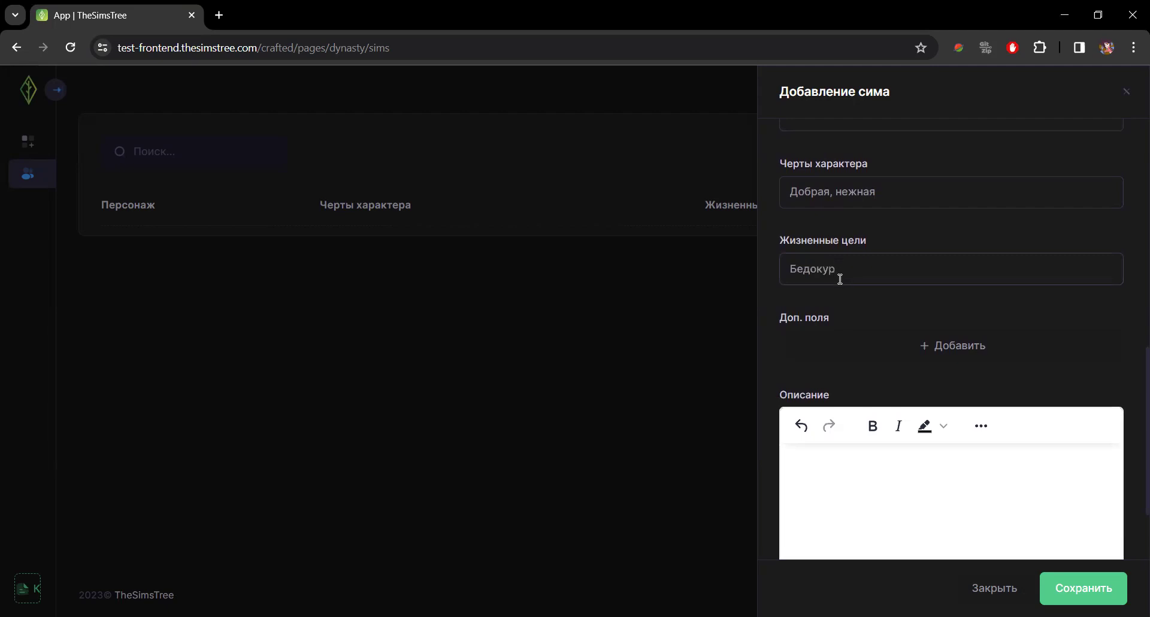
# - Add an extra field named "Город" with the text "Сан Секвойя"
pyautogui.click(826, 346)
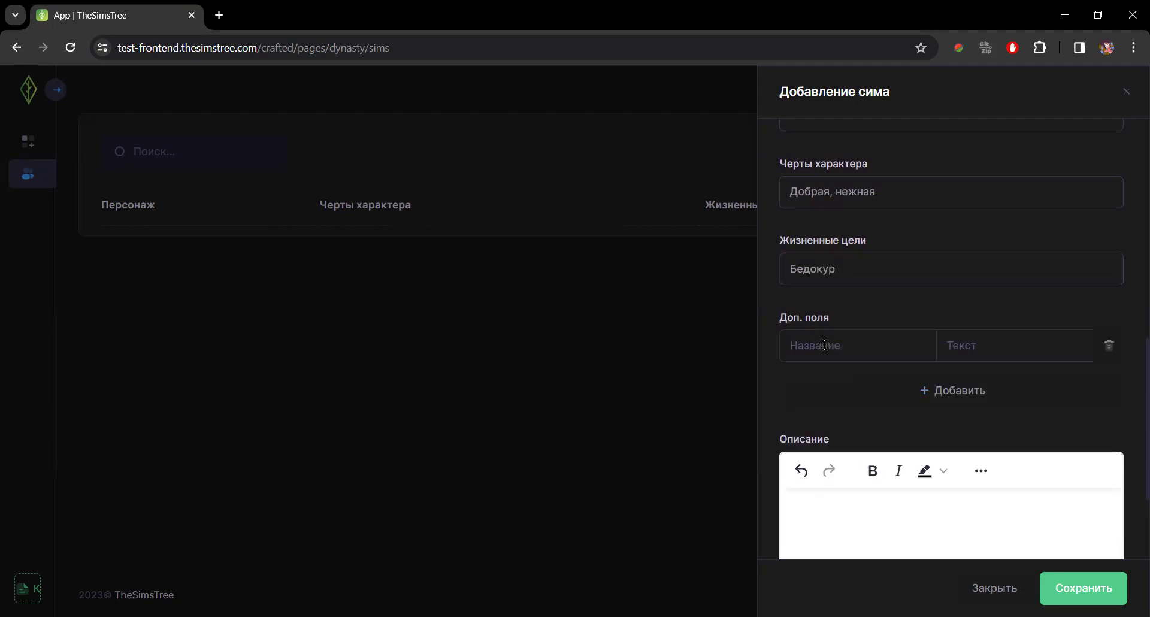
pyautogui.click(825, 345)
pyautogui.write('Город')
pyautogui.click(967, 347)
pyautogui.write('Сан Секвойя')
# - Write the sim's first name followed by "- первый персонаж" in the description and make the name bold
pyautogui.scroll(-3, 837, 483)
pyautogui.click(829, 351)
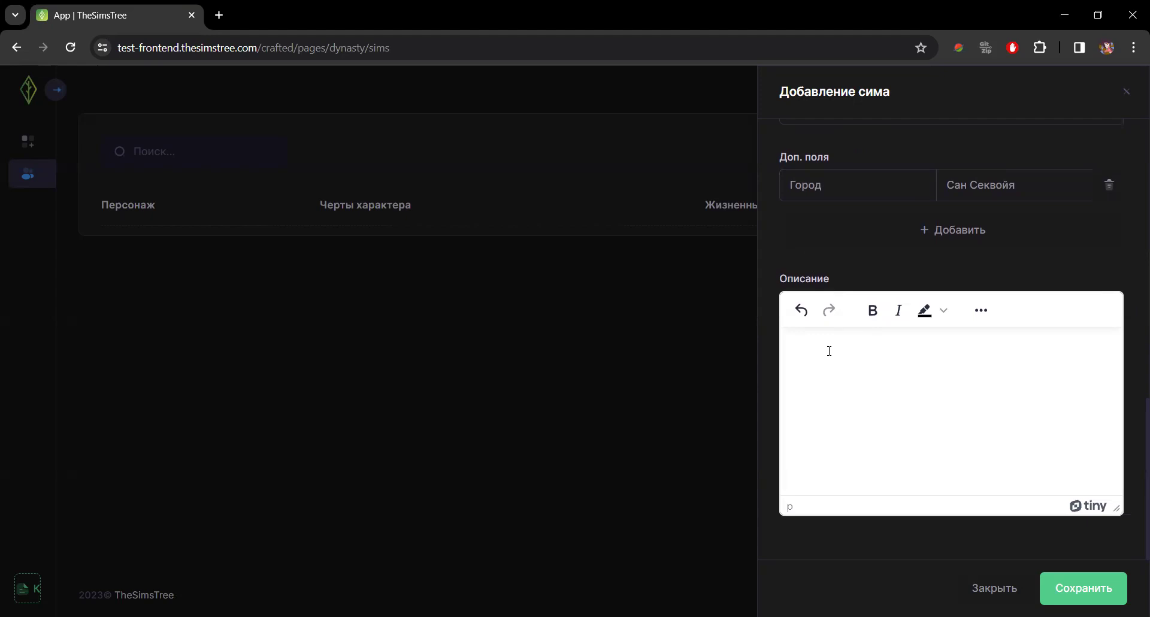
pyautogui.write('Кристи - первый персонаж')
pyautogui.doubleClick(823, 347)
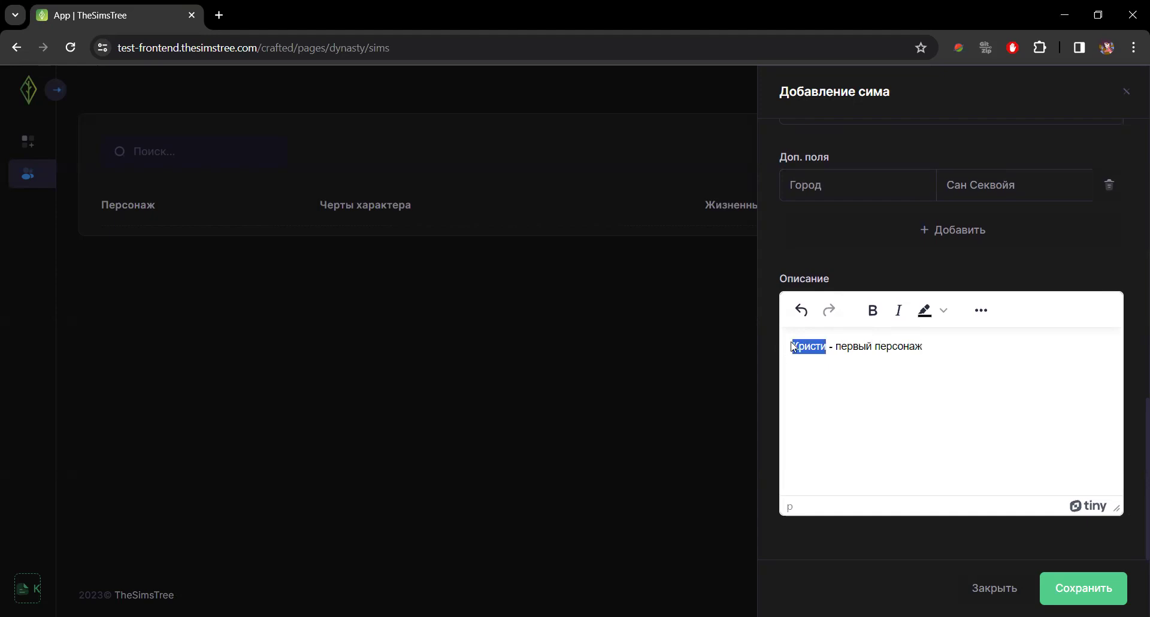
pyautogui.click(873, 311)
pyautogui.click(963, 349)
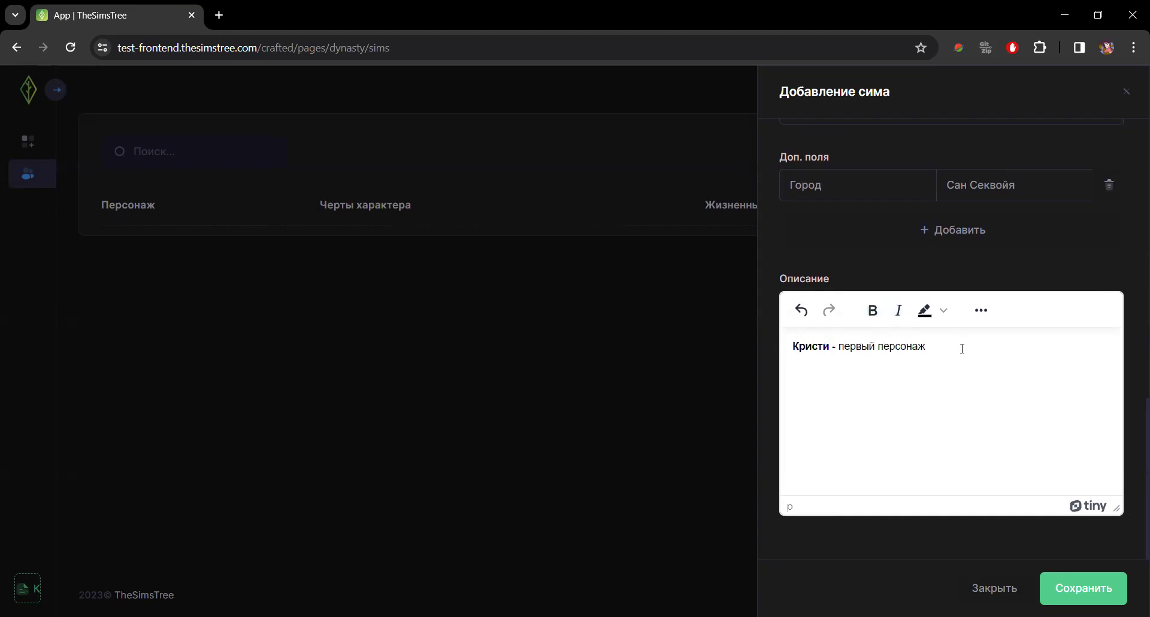
# - Shrink the description editor's height to fit its single line of text and save the first sim
pyautogui.moveTo(1117, 508); pyautogui.dragTo(1109, 384)
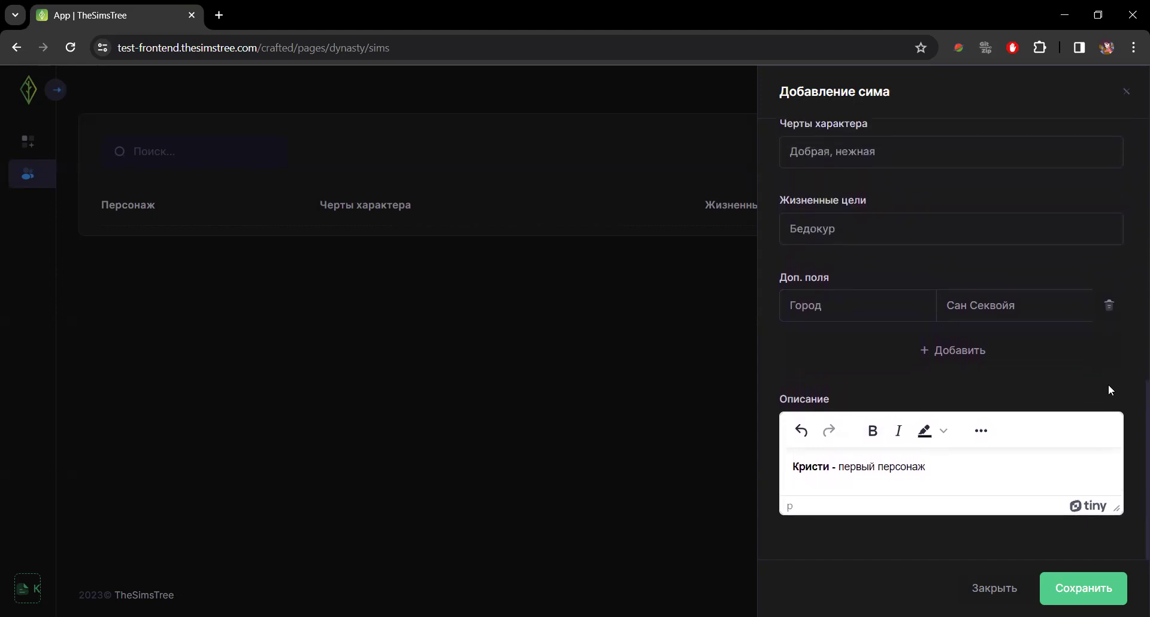
pyautogui.scroll(10, 881, 453)
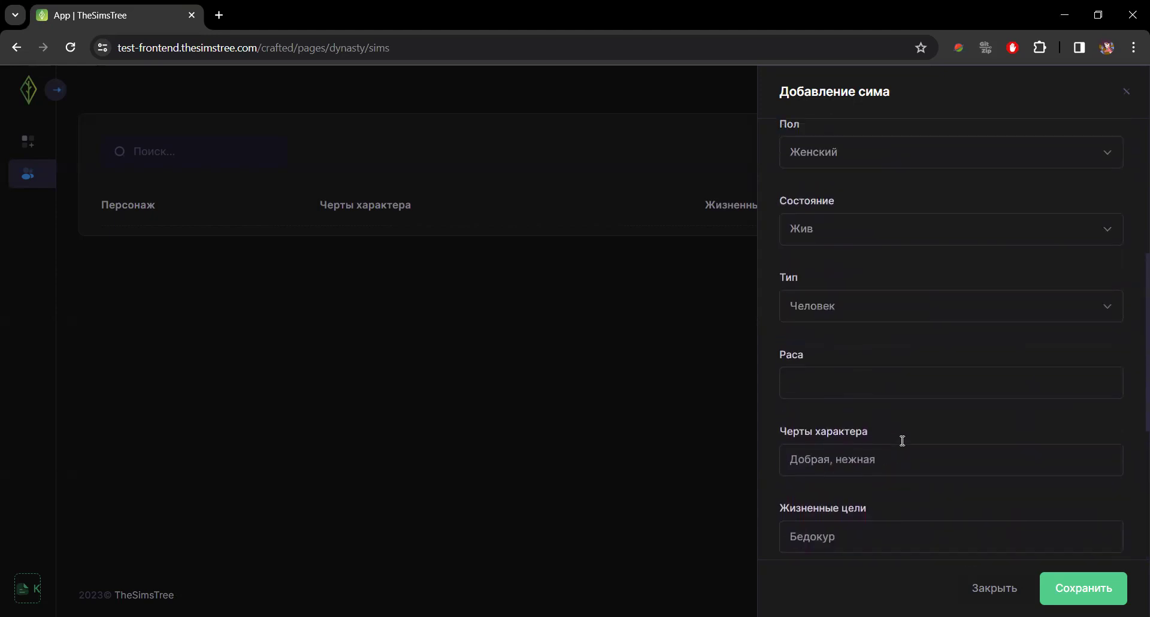
pyautogui.scroll(-10, 935, 442)
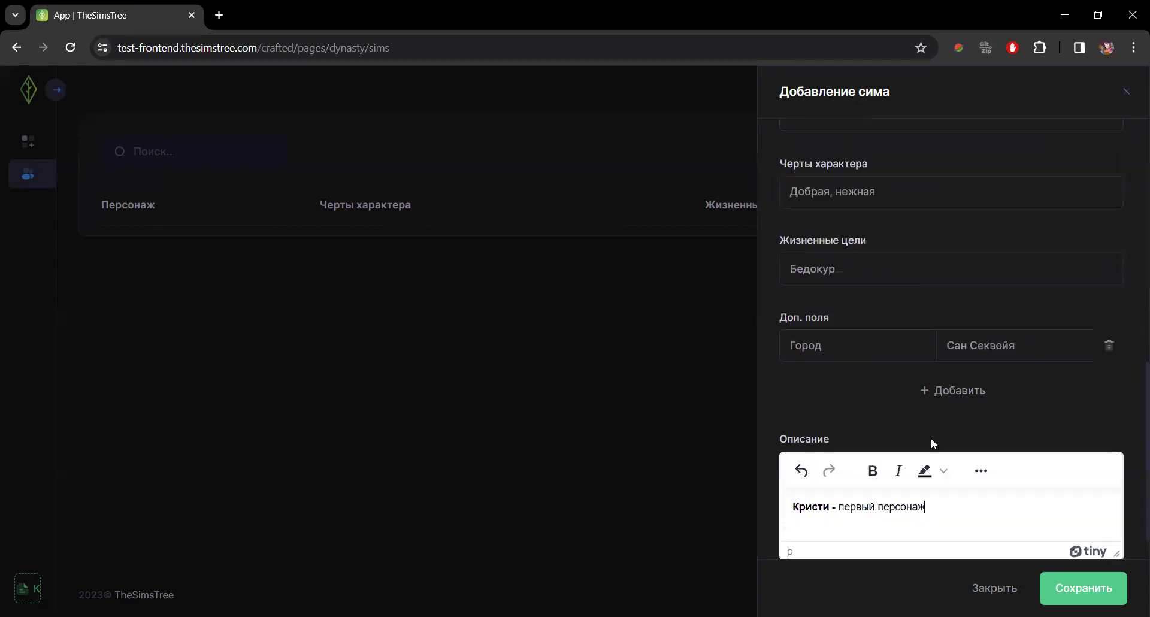
pyautogui.click(1067, 586)
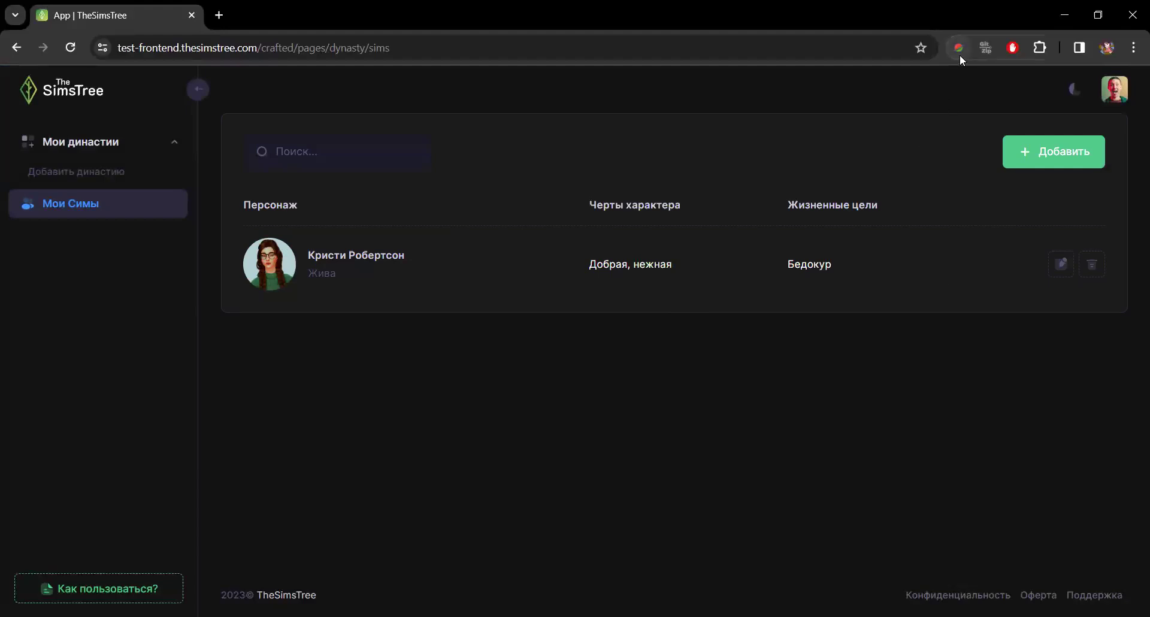
# - Start a second sim and use the portrait of the long-haired blonde woman in pink as its photo
pyautogui.click(1025, 161)
pyautogui.click(881, 167)
pyautogui.doubleClick(724, 375)
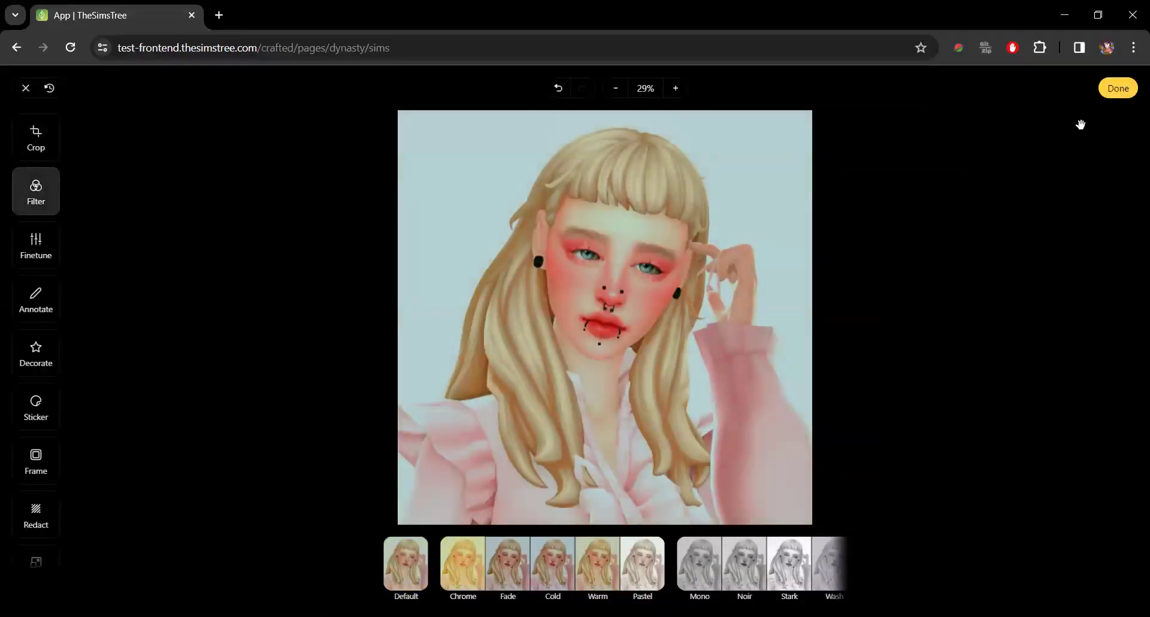
pyautogui.click(1119, 89)
# - Enter the blonde sim's first name and surname and save the sim
pyautogui.click(840, 329)
pyautogui.write('Лиззи')
pyautogui.click(843, 401)
pyautogui.write('Фалберн')
pyautogui.scroll(-1, 845, 412)
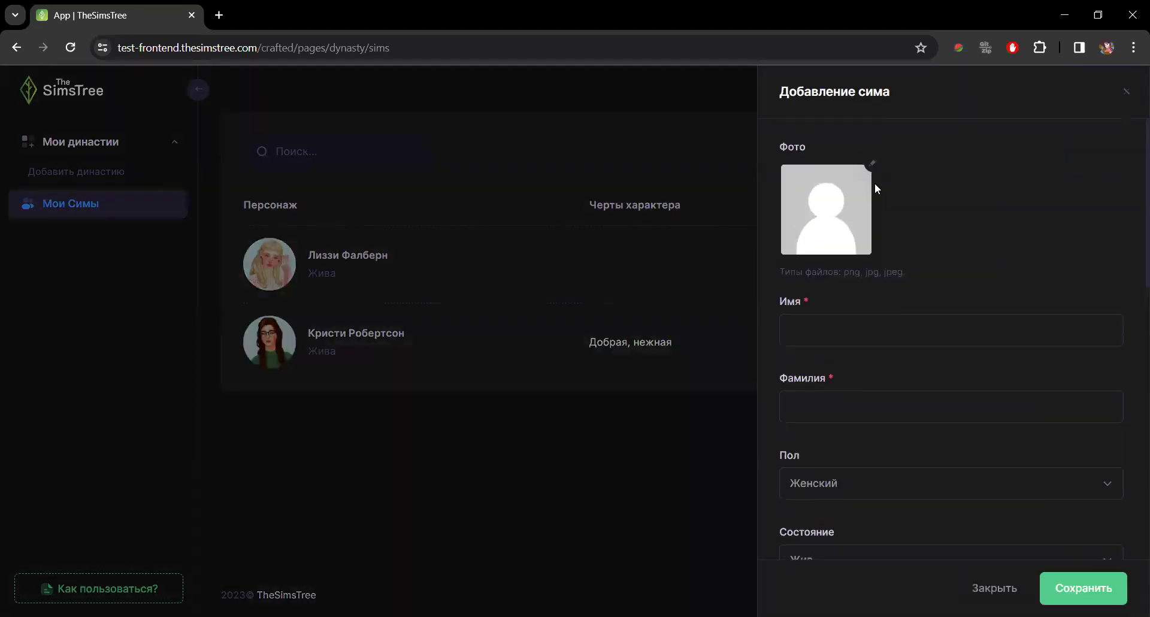
# - Load the short-haired sim's portrait as the third sim's photo and switch the Sharpie annotation color to yellow-green
pyautogui.click(874, 179)
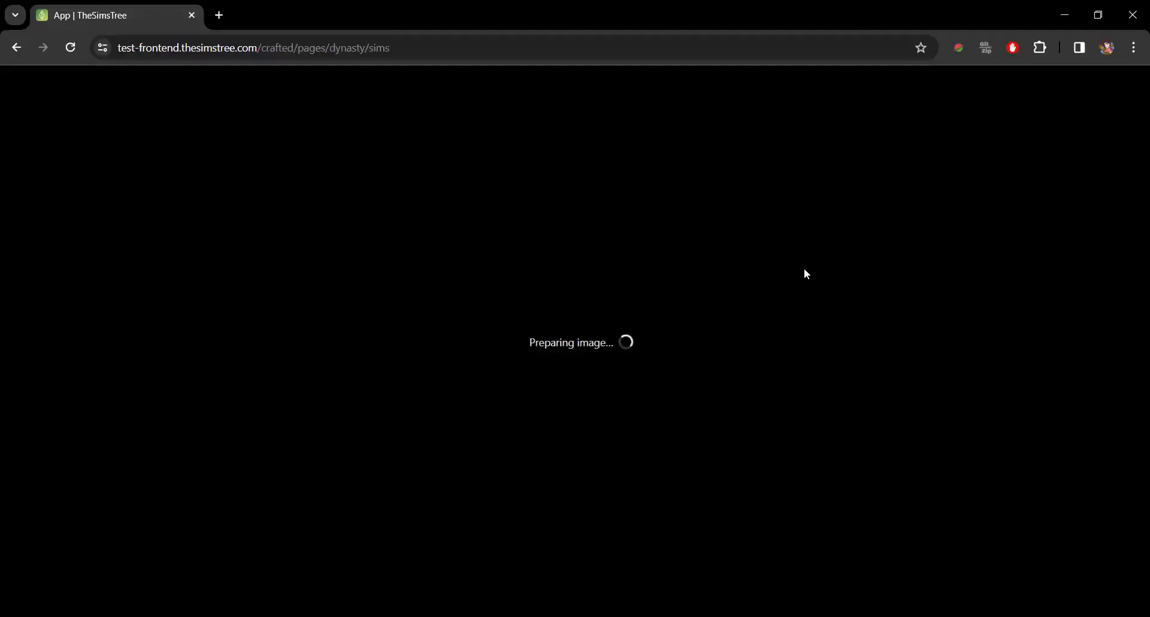
pyautogui.click(36, 298)
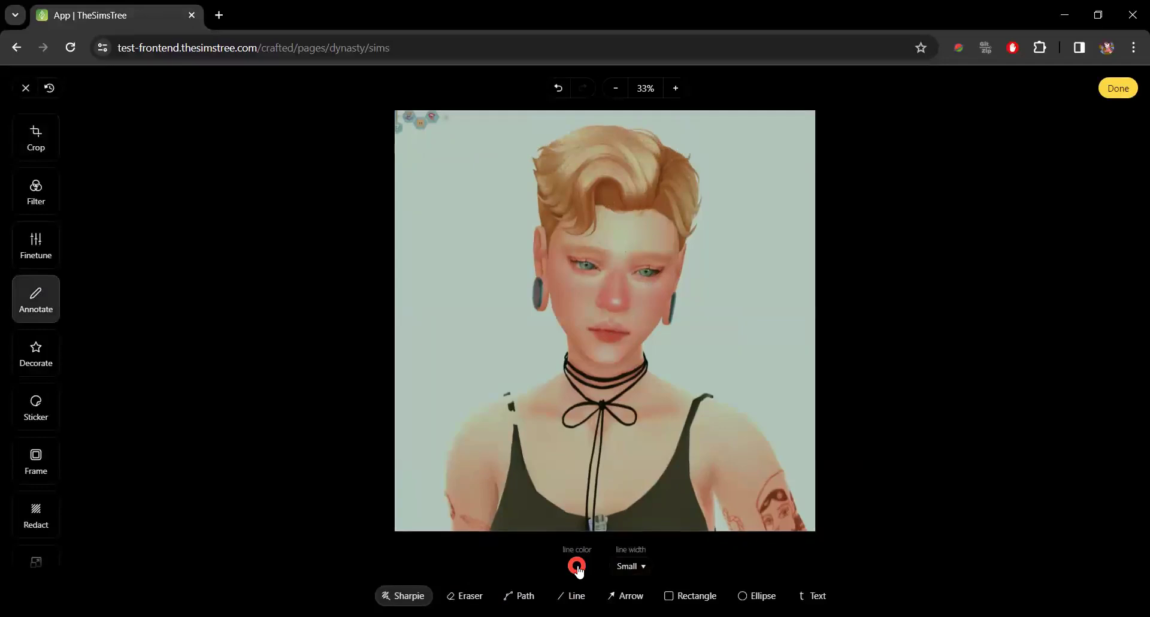
pyautogui.click(576, 565)
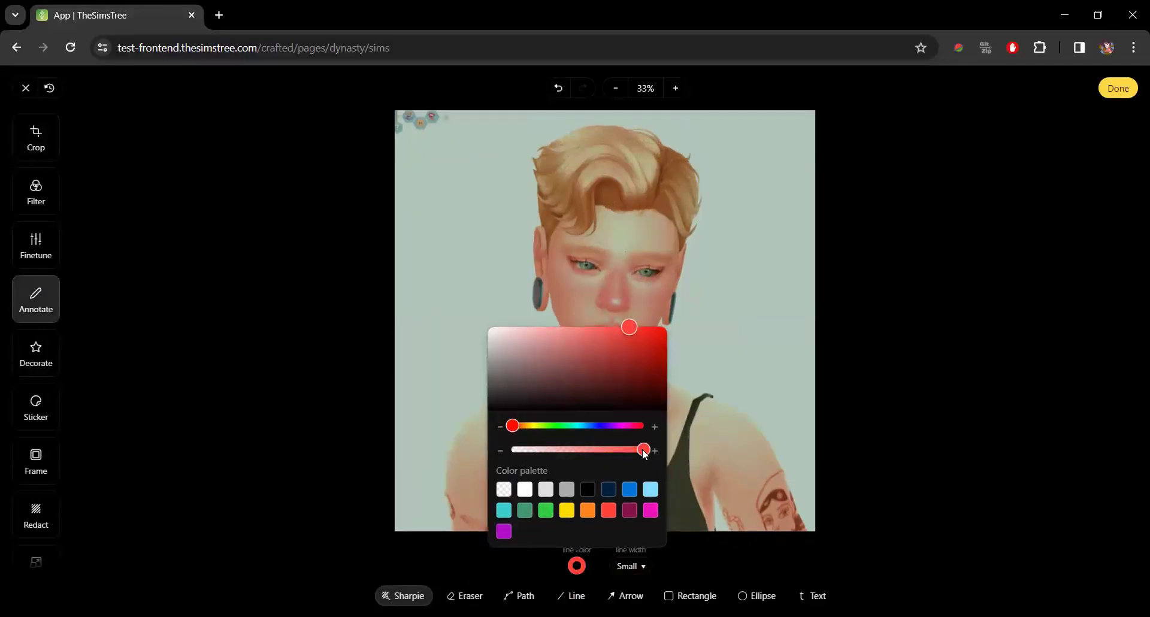
pyautogui.click(643, 452)
pyautogui.moveTo(508, 426); pyautogui.dragTo(543, 426)
pyautogui.moveTo(619, 326); pyautogui.dragTo(519, 318)
pyautogui.click(558, 88)
# - Pick a pale grey Sharpie color and paint over the flower decorations in the photo's upper-left corner
pyautogui.click(577, 565)
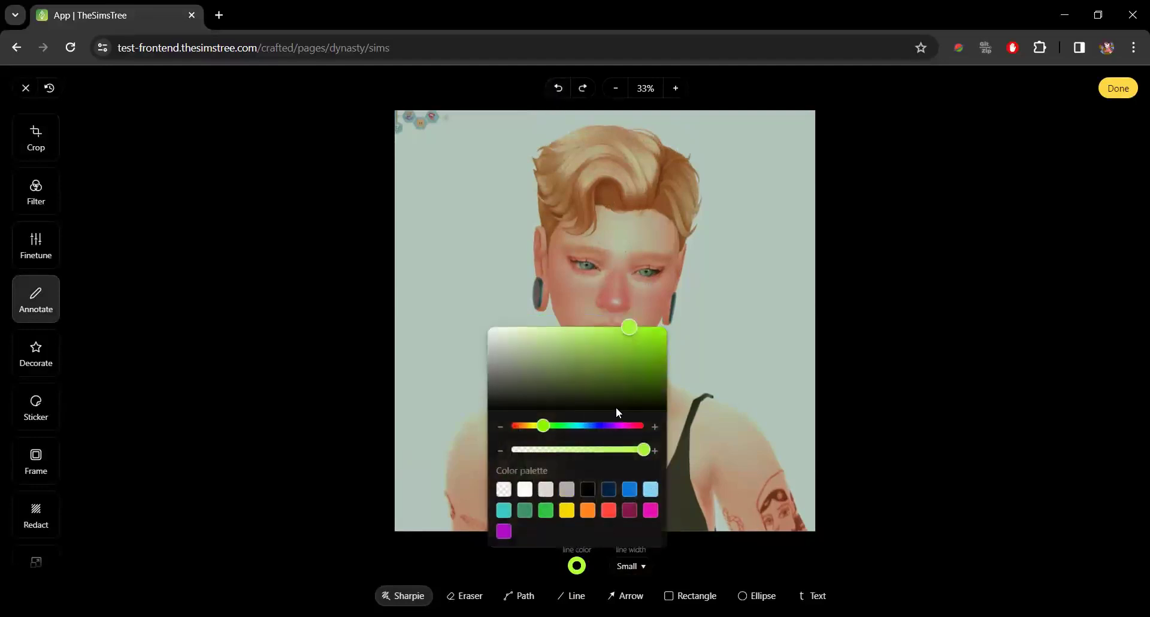
pyautogui.moveTo(631, 342); pyautogui.dragTo(502, 339)
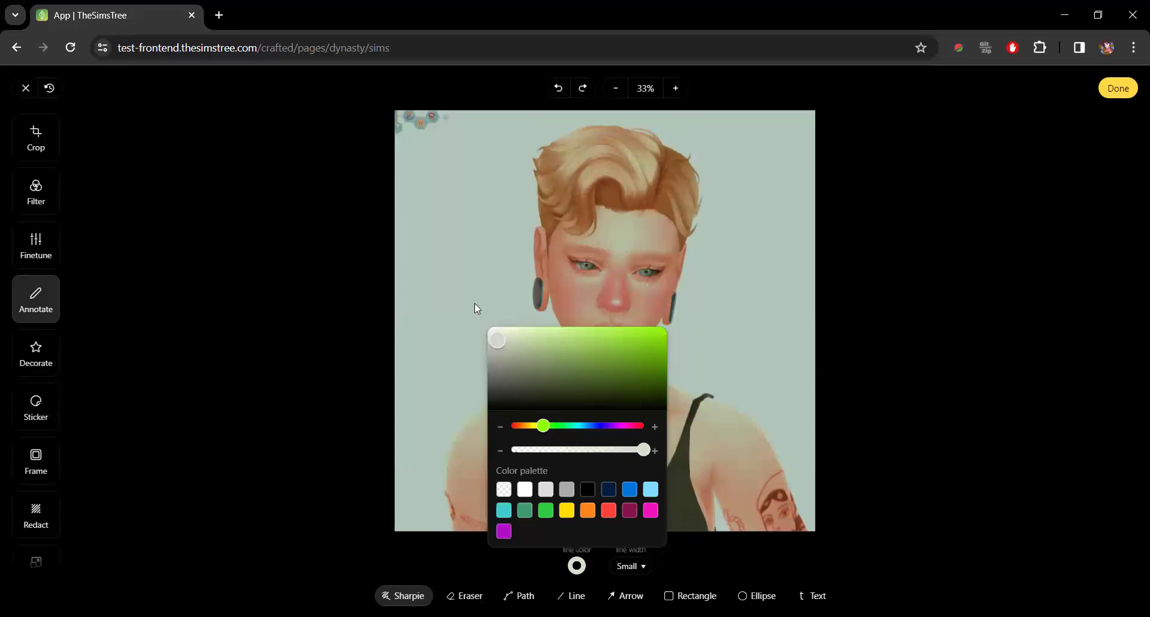
pyautogui.moveTo(420, 116)
pyautogui.mouseDown()
pyautogui.moveTo(418, 128)
pyautogui.moveTo(443, 118)
pyautogui.mouseUp()
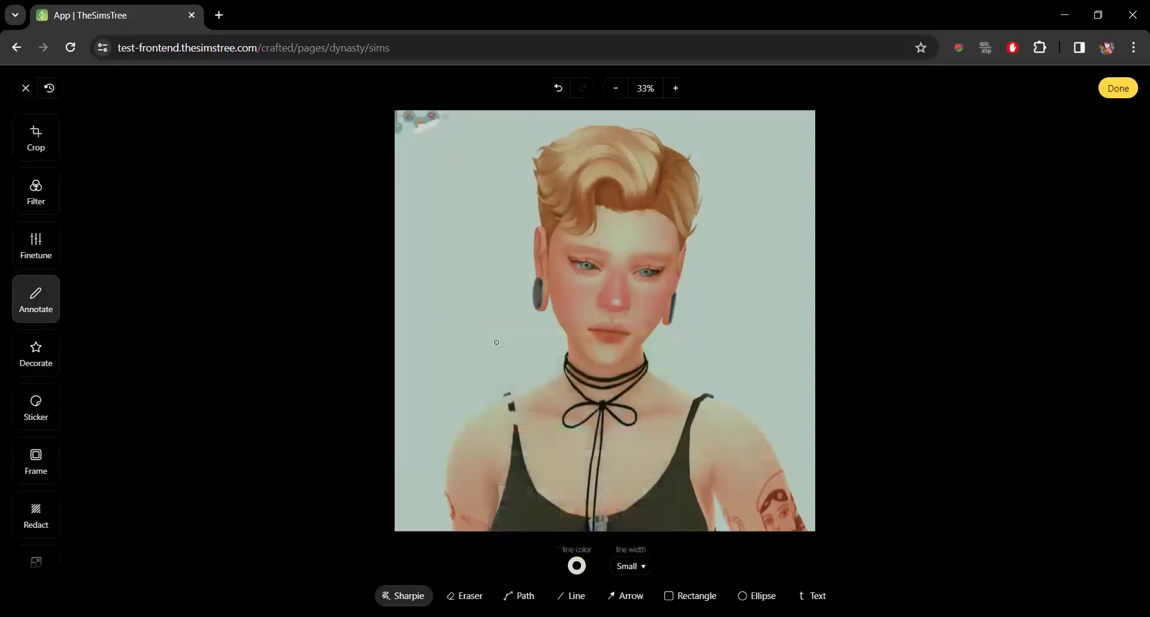
pyautogui.click(577, 567)
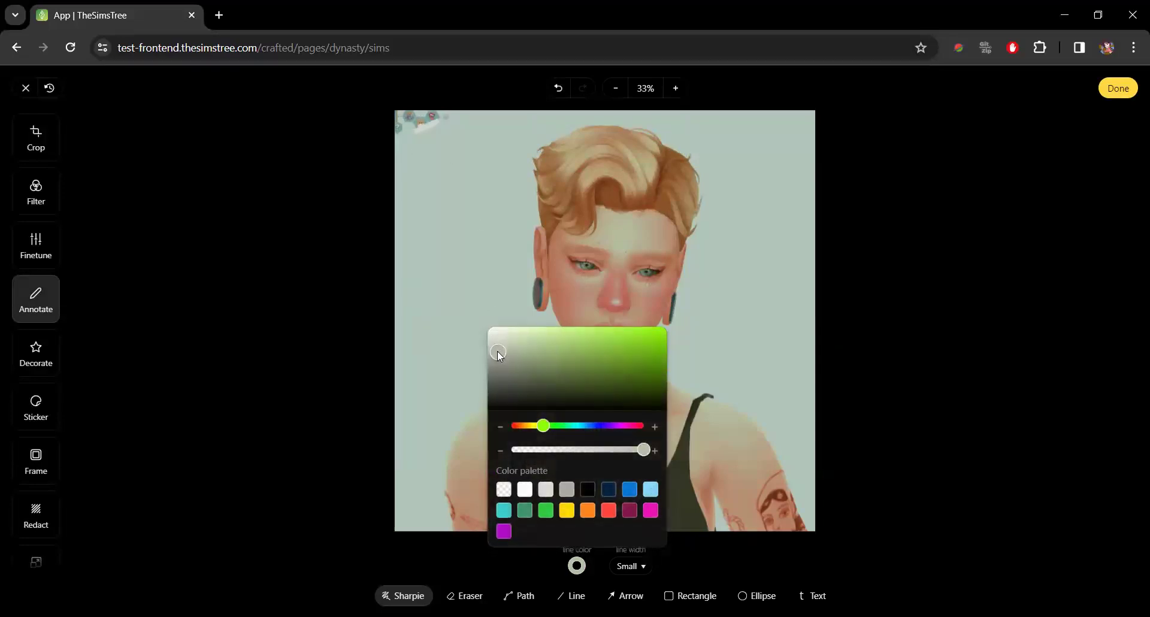
pyautogui.moveTo(431, 131)
pyautogui.mouseDown()
pyautogui.moveTo(422, 123)
pyautogui.moveTo(386, 138)
pyautogui.moveTo(397, 133)
pyautogui.moveTo(382, 117)
pyautogui.moveTo(409, 114)
pyautogui.moveTo(393, 130)
pyautogui.mouseUp()
pyautogui.click(412, 114)
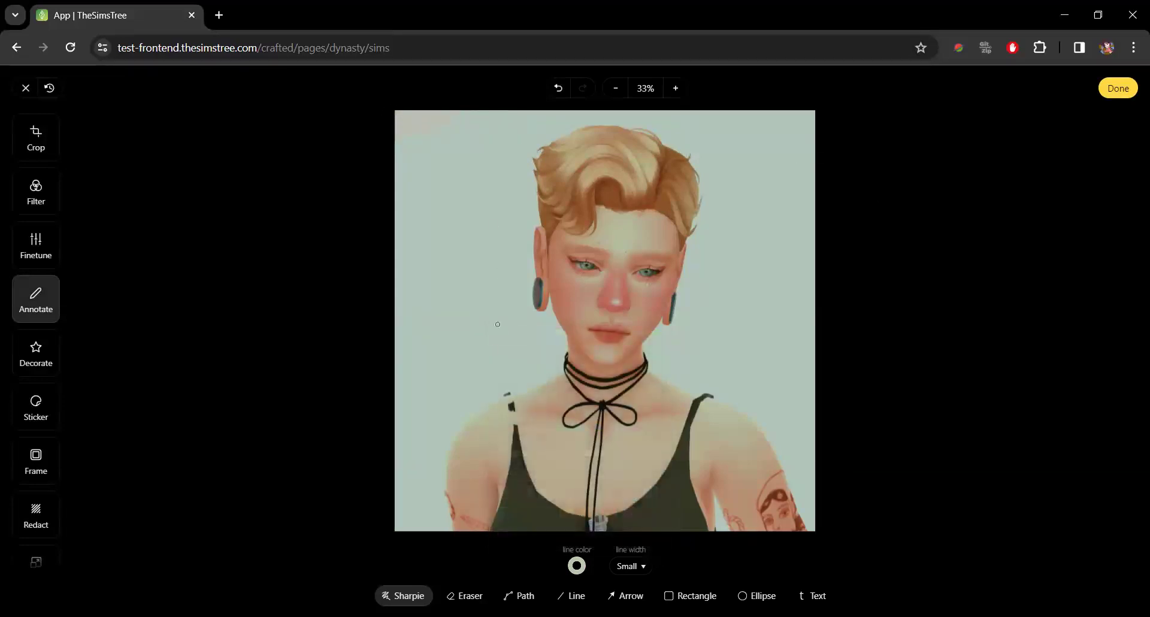
# - Pick a dark grey Sharpie color and fill the gap in the black top's broken shoulder strap
pyautogui.click(577, 565)
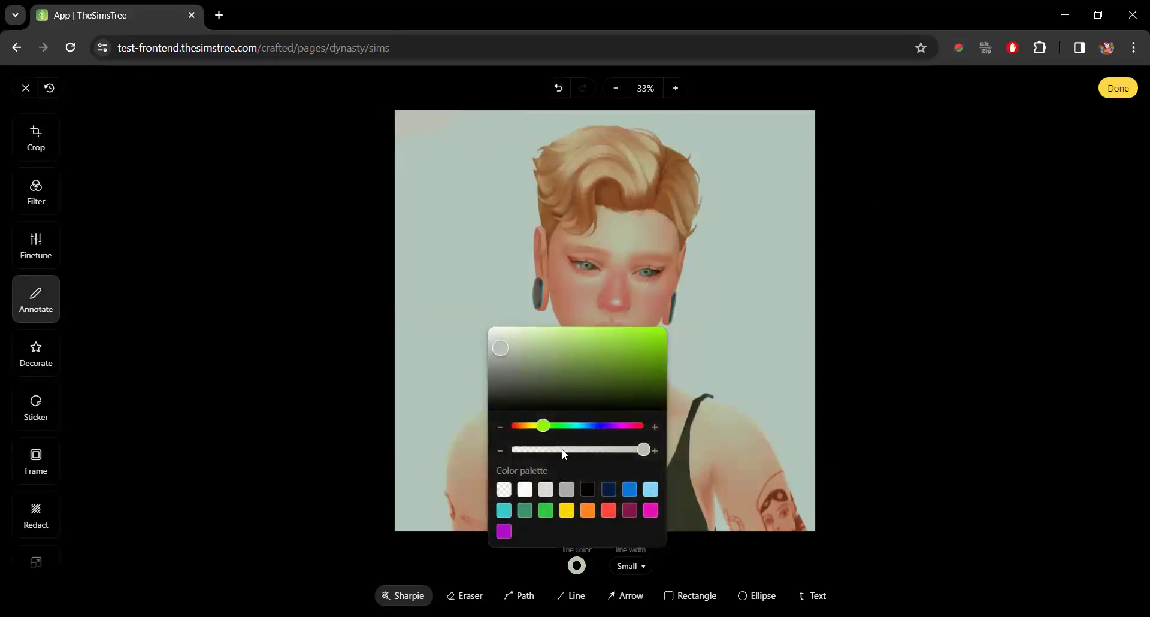
pyautogui.click(584, 492)
pyautogui.click(492, 393)
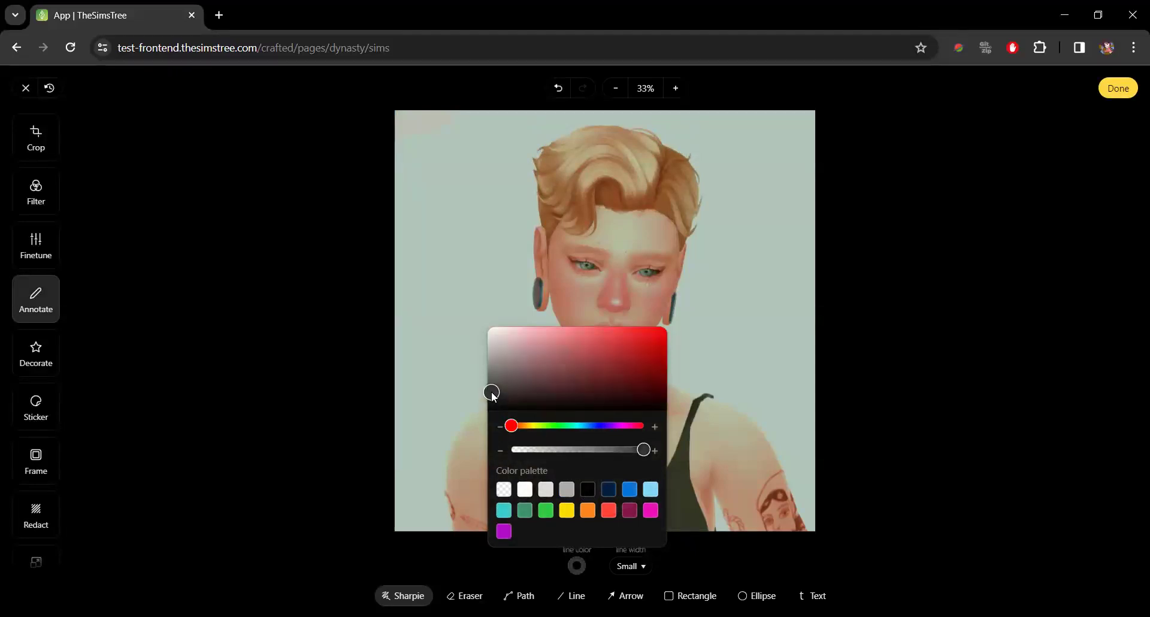
pyautogui.click(307, 353)
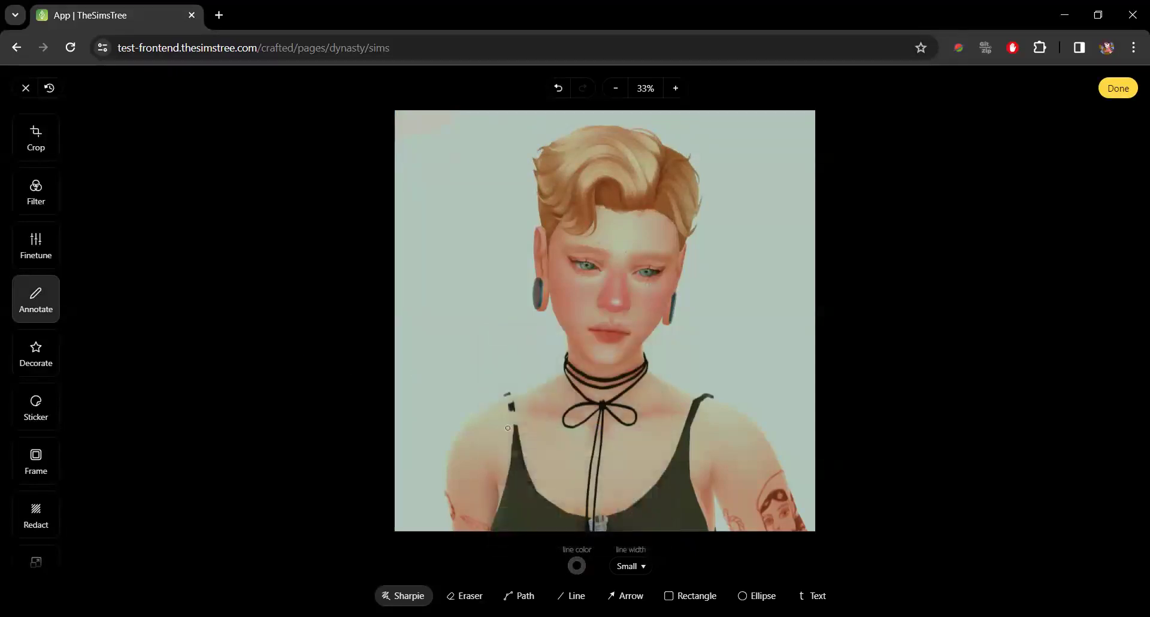
pyautogui.moveTo(514, 416); pyautogui.dragTo(508, 395)
# - Try dark grey Sharpie strokes around the sim's earrings and undo them
pyautogui.click(615, 300)
pyautogui.moveTo(644, 307); pyautogui.dragTo(666, 322)
pyautogui.moveTo(565, 304); pyautogui.dragTo(542, 307)
pyautogui.click(559, 88)
pyautogui.click(559, 88)
# - Accept the edited photo, enter the third sim's first name and surname, and save the sim
pyautogui.click(1118, 88)
pyautogui.click(837, 330)
pyautogui.write('Алекса')
pyautogui.click(808, 406)
pyautogui.write('Ламберт')
pyautogui.click(1083, 588)
# - Start a fourth sim and use the red-haired portrait photo_2023-12-18_23-09-18 (2) as its photo
pyautogui.click(1055, 160)
pyautogui.click(827, 205)
pyautogui.click(449, 114)
pyautogui.click(760, 537)
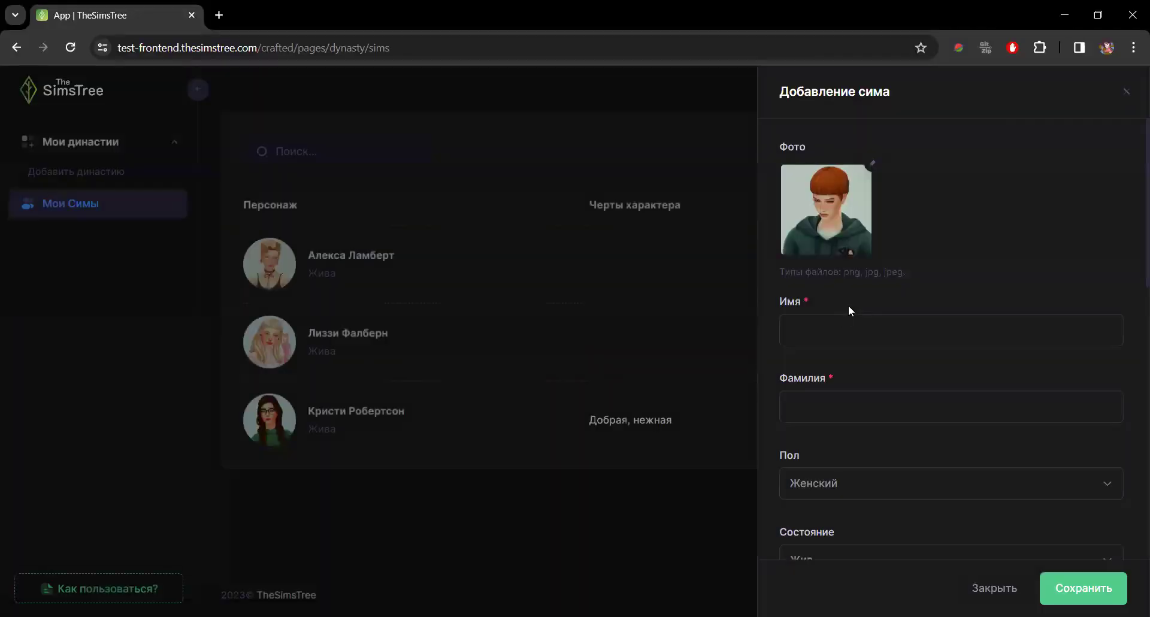
# - Enter the red-haired sim's first name and surname, set the gender to Мужской, and save the sim
pyautogui.click(845, 320)
pyautogui.write('Альберт')
pyautogui.click(840, 393)
pyautogui.write('Паттерсон')
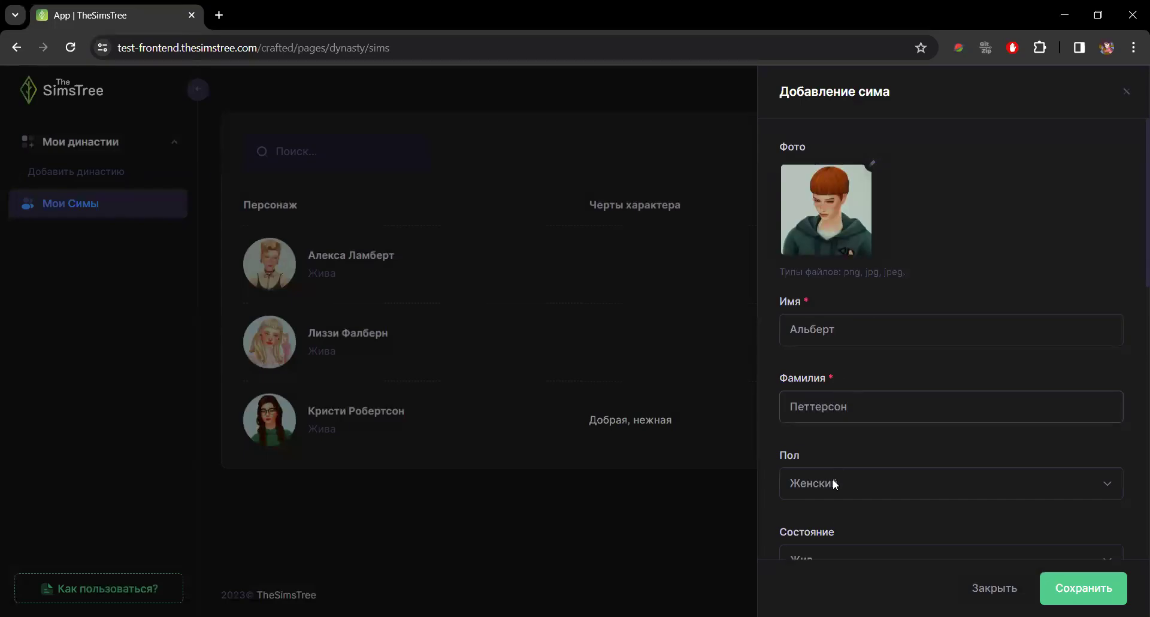
pyautogui.click(1083, 588)
# - Start a fifth sim and use the green-mohawk portrait photo_2023-12-18_23-09-18 (3), cropped to head and shoulders, as its photo
pyautogui.click(1053, 154)
pyautogui.click(827, 205)
pyautogui.doubleClick(534, 120)
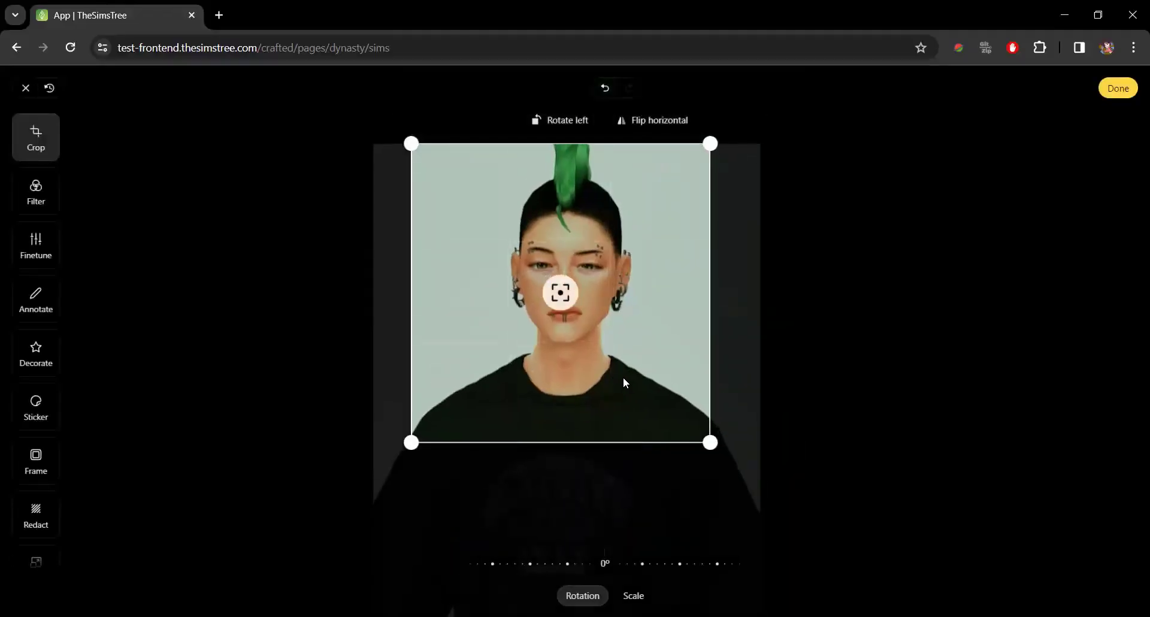
pyautogui.click(1118, 88)
# - Enter the green-mohawk sim's first name and surname and save the sim
pyautogui.click(866, 328)
pyautogui.write('Тейлор')
pyautogui.click(855, 398)
pyautogui.write('Каркенс')
pyautogui.press('Return')
# - Add a sixth sim with the brown-haired portrait, its first name and surname, and the gender Мужской
pyautogui.click(1054, 163)
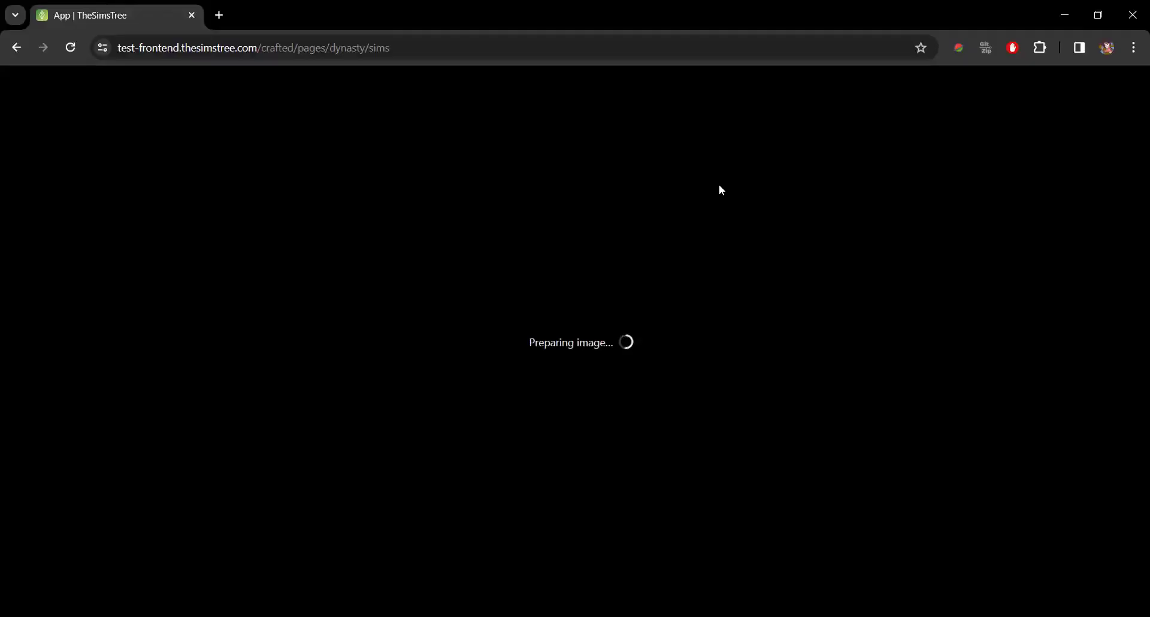
pyautogui.click(1117, 88)
pyautogui.click(837, 332)
pyautogui.write('Адриан')
pyautogui.click(835, 407)
pyautogui.write('Кельн')
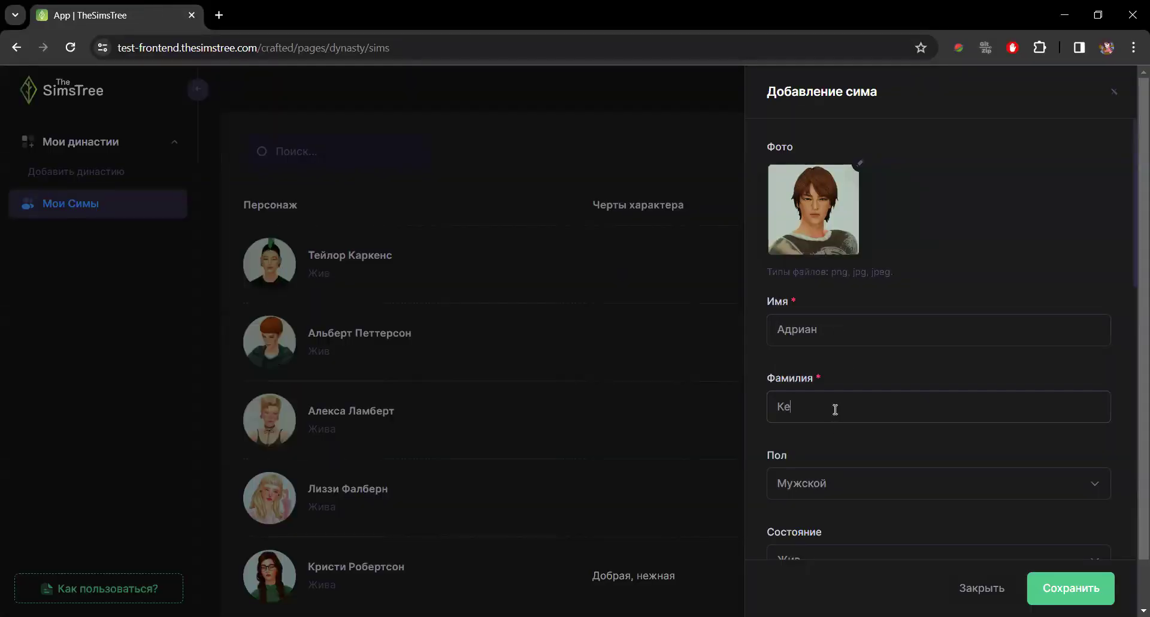
pyautogui.click(1071, 587)
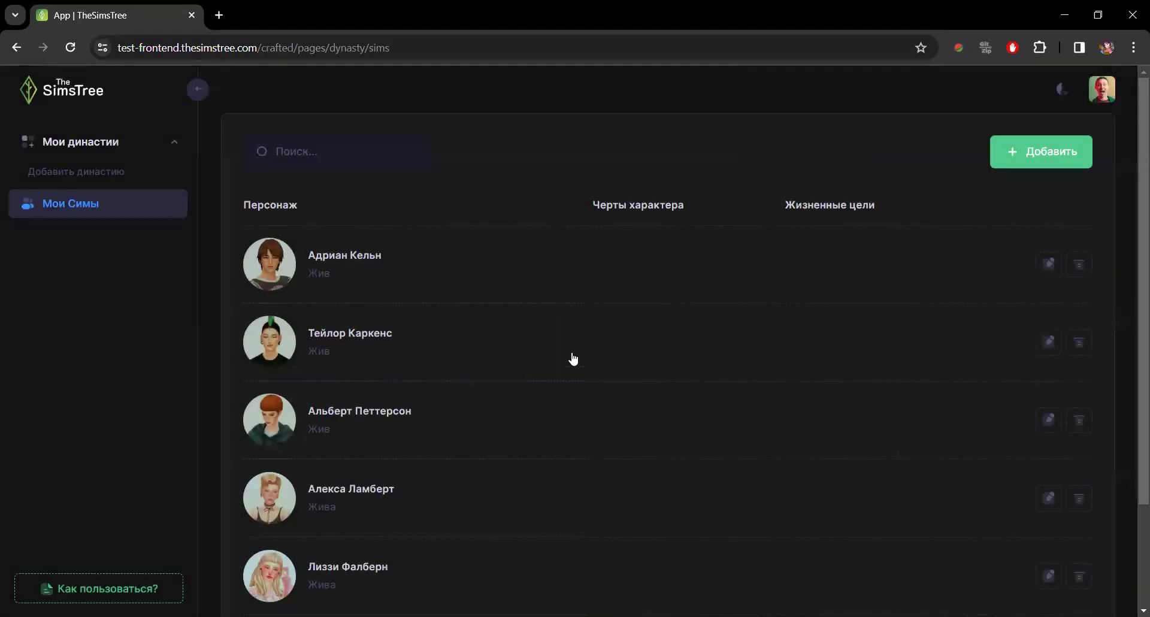
# - Look over the list of added sims and open the form for creating a new dynasty
pyautogui.scroll(-3, 574, 372)
pyautogui.scroll(3, 268, 297)
pyautogui.scroll(-3, 268, 296)
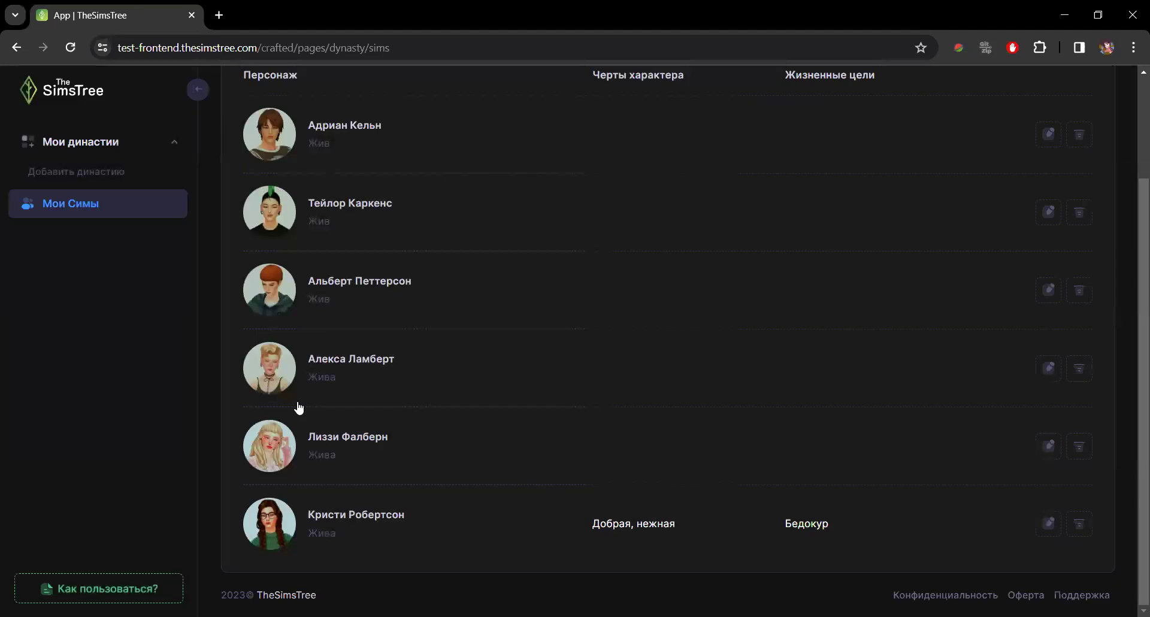
pyautogui.scroll(3, 812, 521)
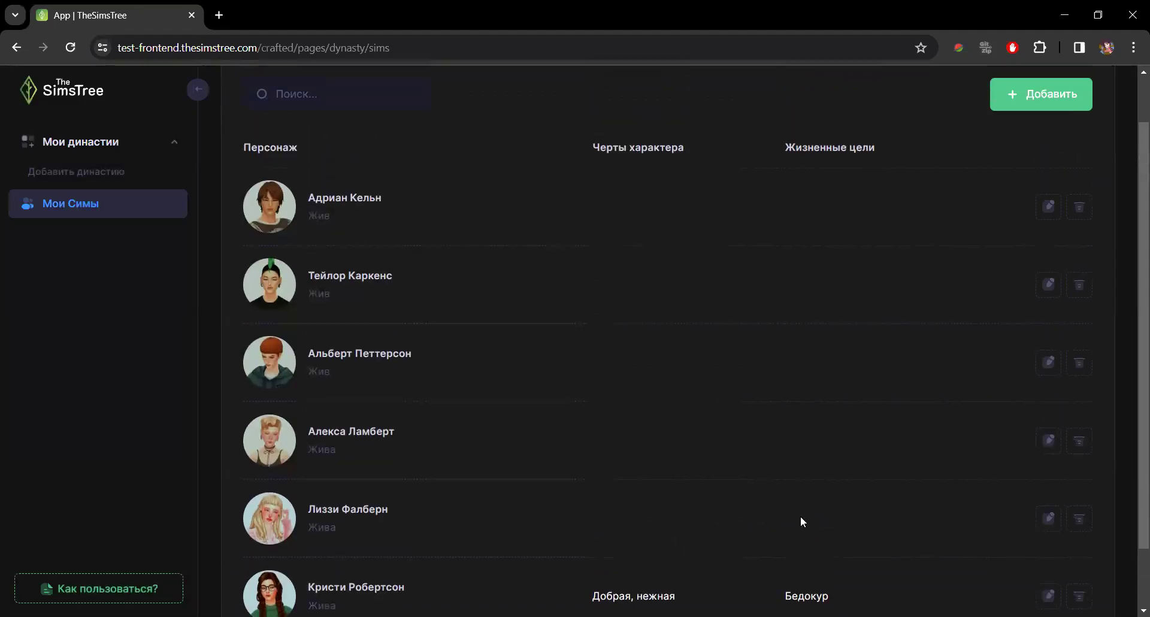
pyautogui.scroll(-3, 284, 335)
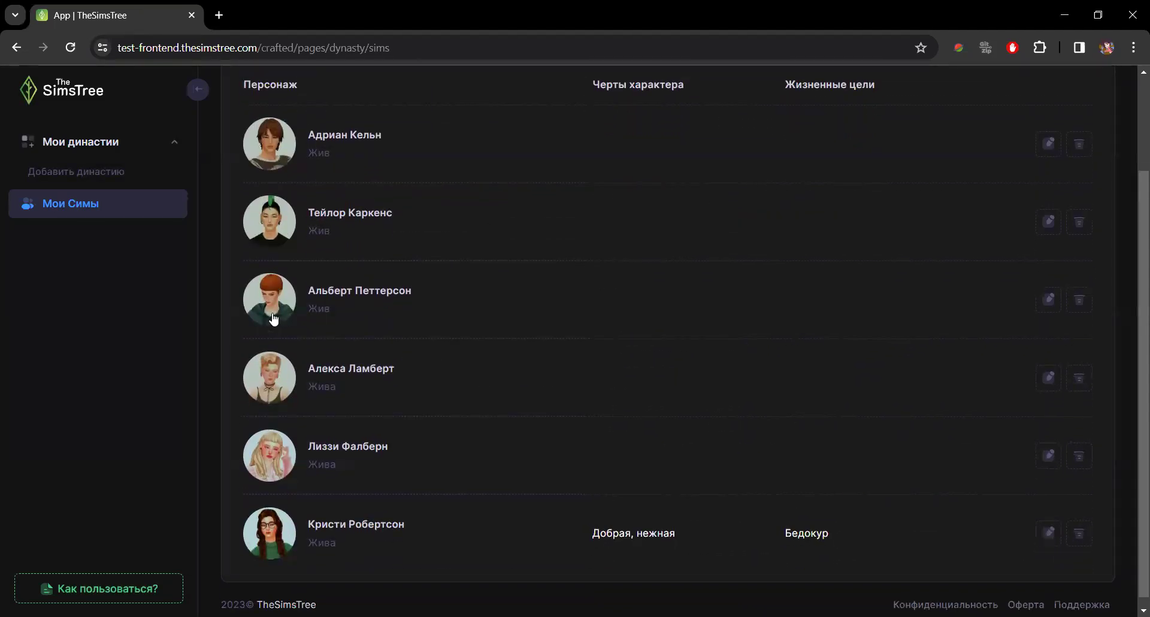
pyautogui.scroll(3, 419, 232)
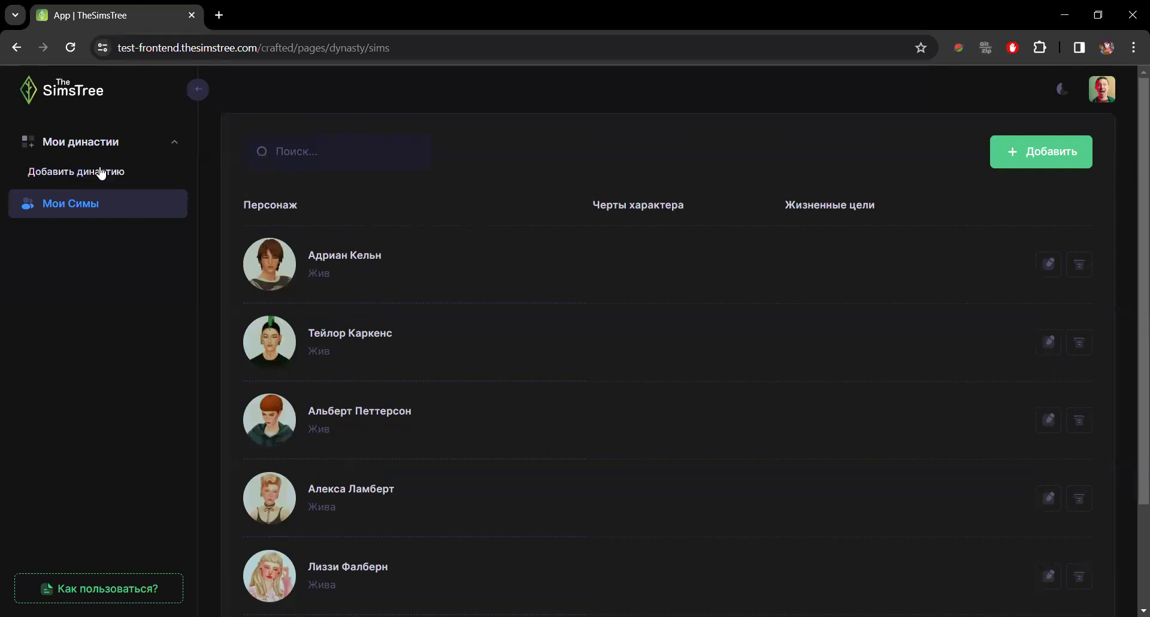
pyautogui.click(69, 142)
pyautogui.click(67, 145)
pyautogui.click(60, 173)
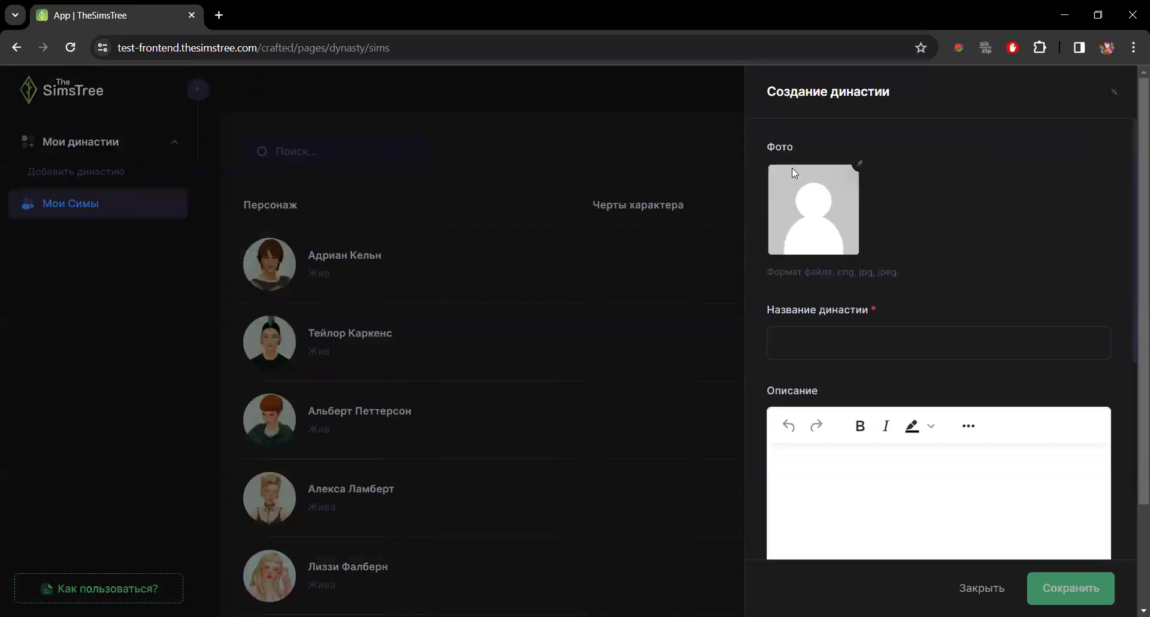
# - Set photo_2023-10-09_22-23-01 from the фото династия folder as the dynasty photo, cropped to a small square of the curly hair
pyautogui.click(861, 163)
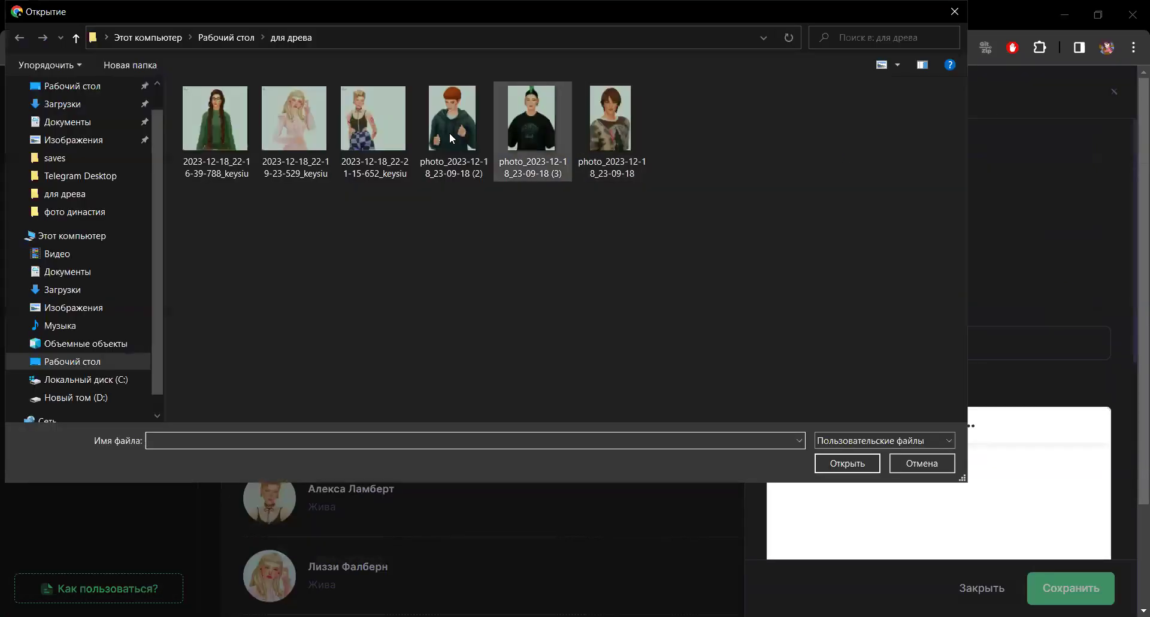
pyautogui.click(97, 218)
pyautogui.moveTo(949, 91); pyautogui.dragTo(948, 423)
pyautogui.scroll(3, 490, 333)
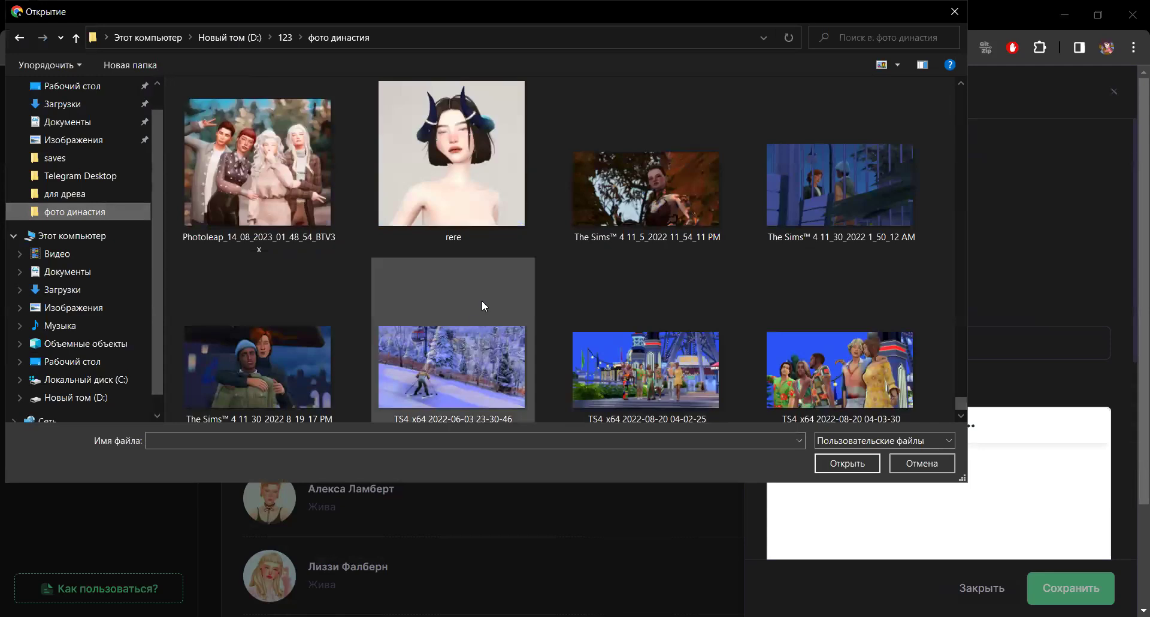
pyautogui.scroll(3, 665, 221)
pyautogui.scroll(3, 575, 223)
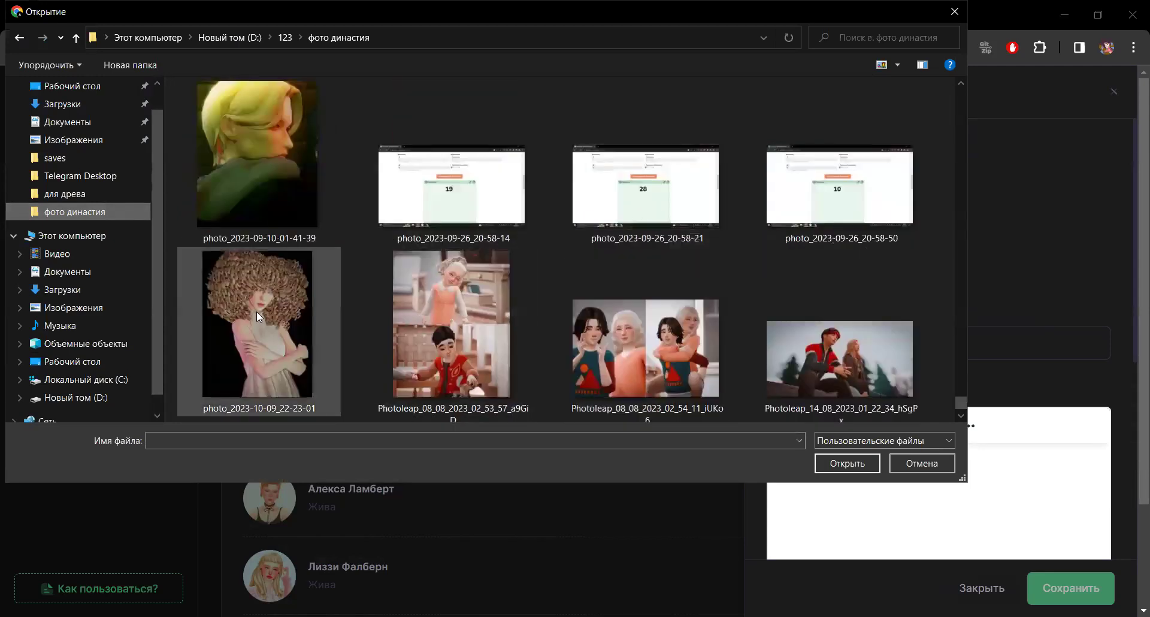
pyautogui.scroll(5, 288, 311)
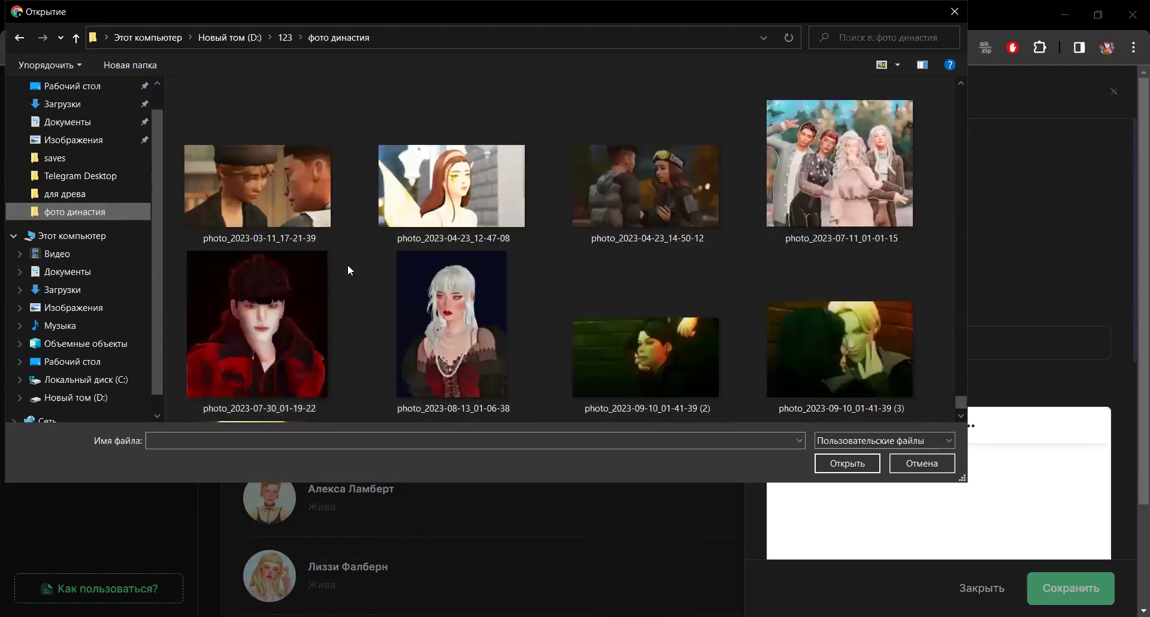
pyautogui.scroll(-5, 297, 246)
pyautogui.click(261, 272)
pyautogui.doubleClick(261, 272)
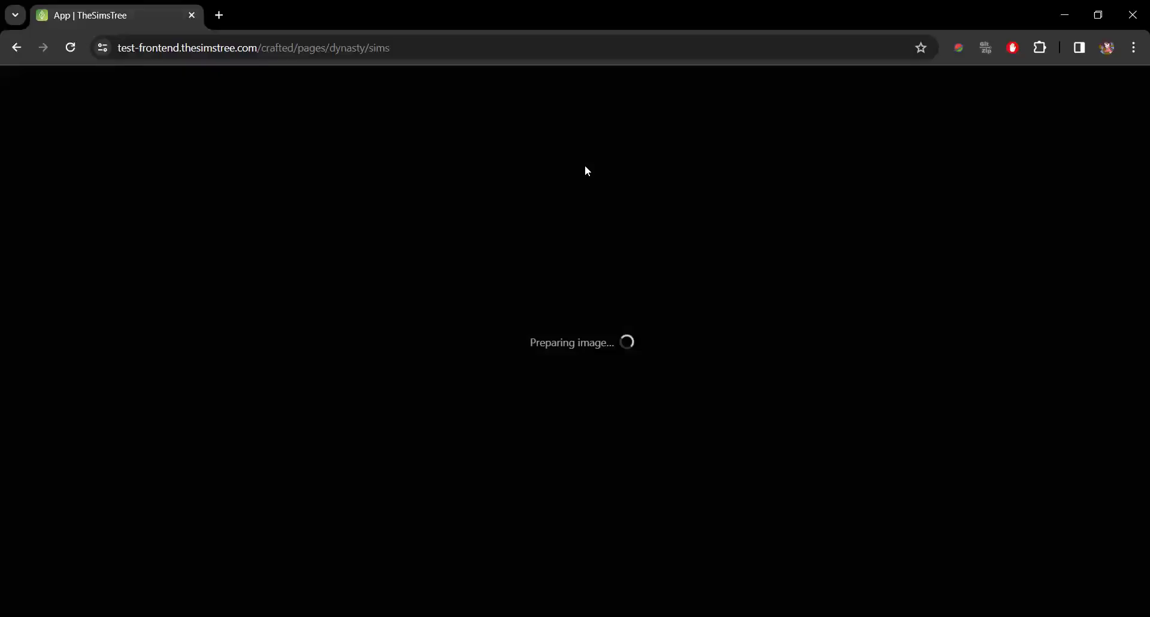
pyautogui.moveTo(411, 531); pyautogui.dragTo(692, 250)
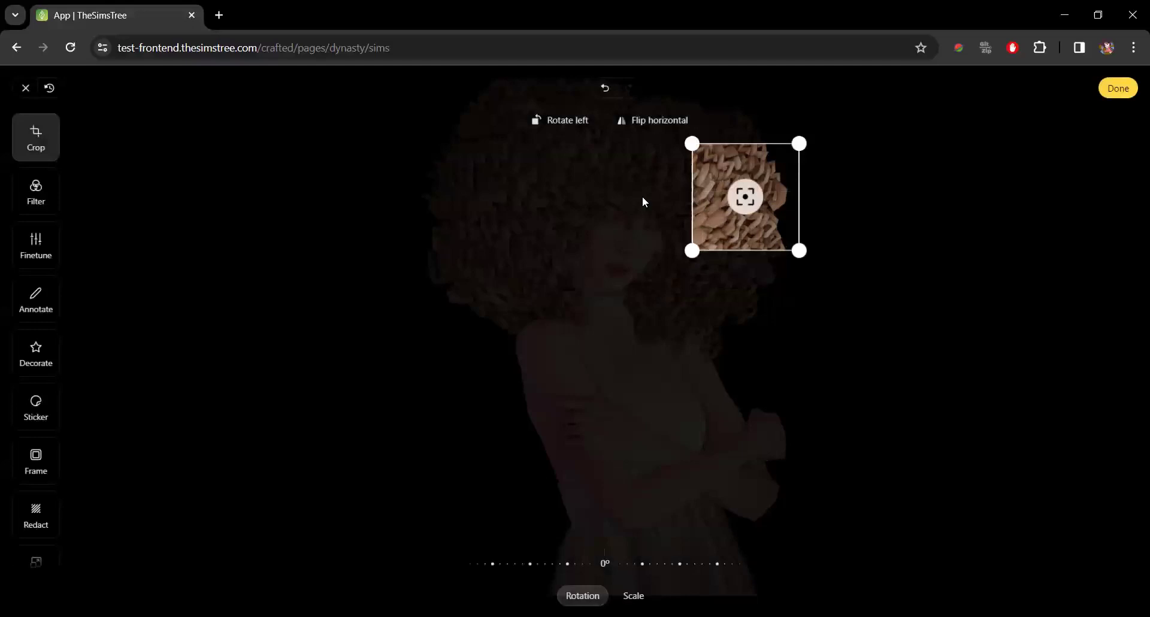
pyautogui.click(1120, 84)
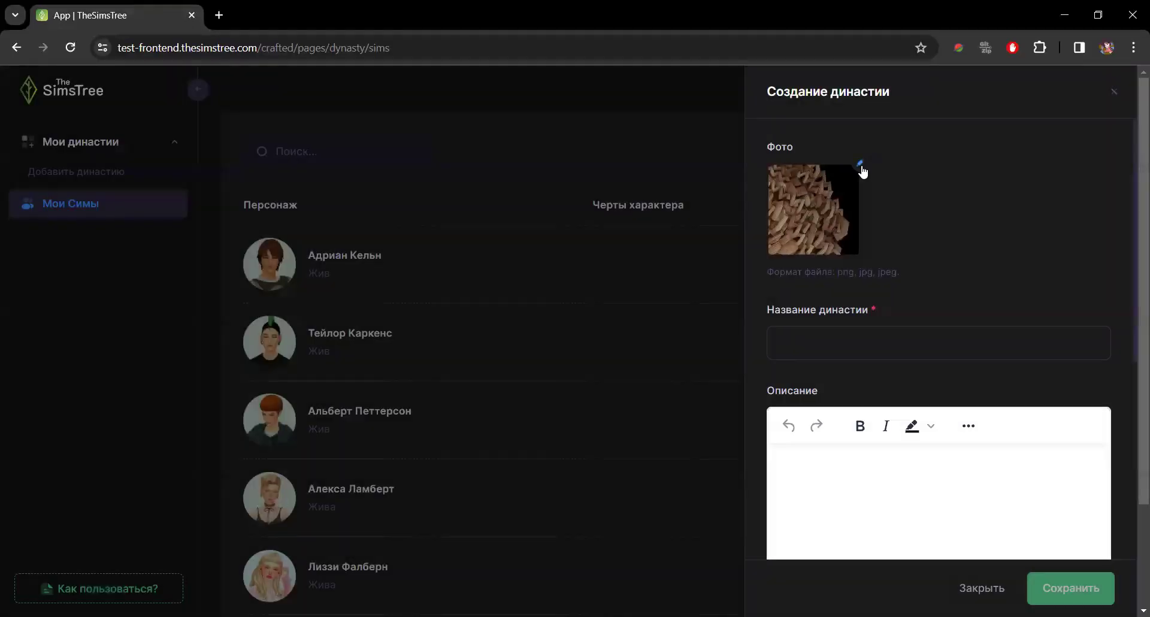
# - Name the dynasty Моя новая династия, choose the Зеленый background and save it
pyautogui.click(833, 349)
pyautogui.write('Моя новая династия')
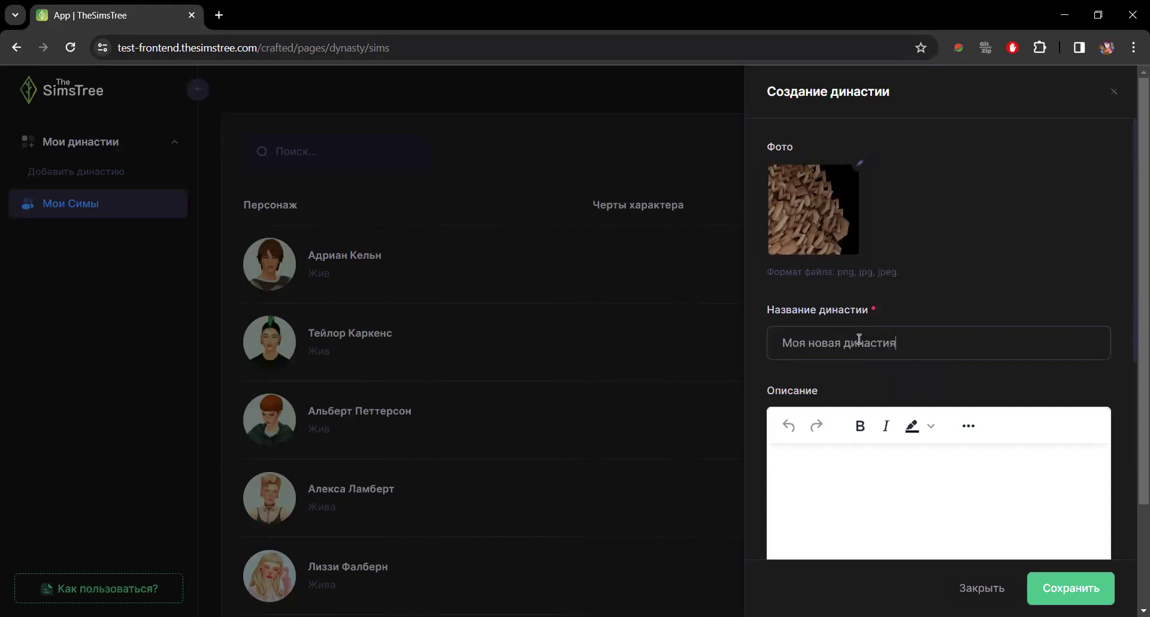
pyautogui.scroll(-4, 859, 339)
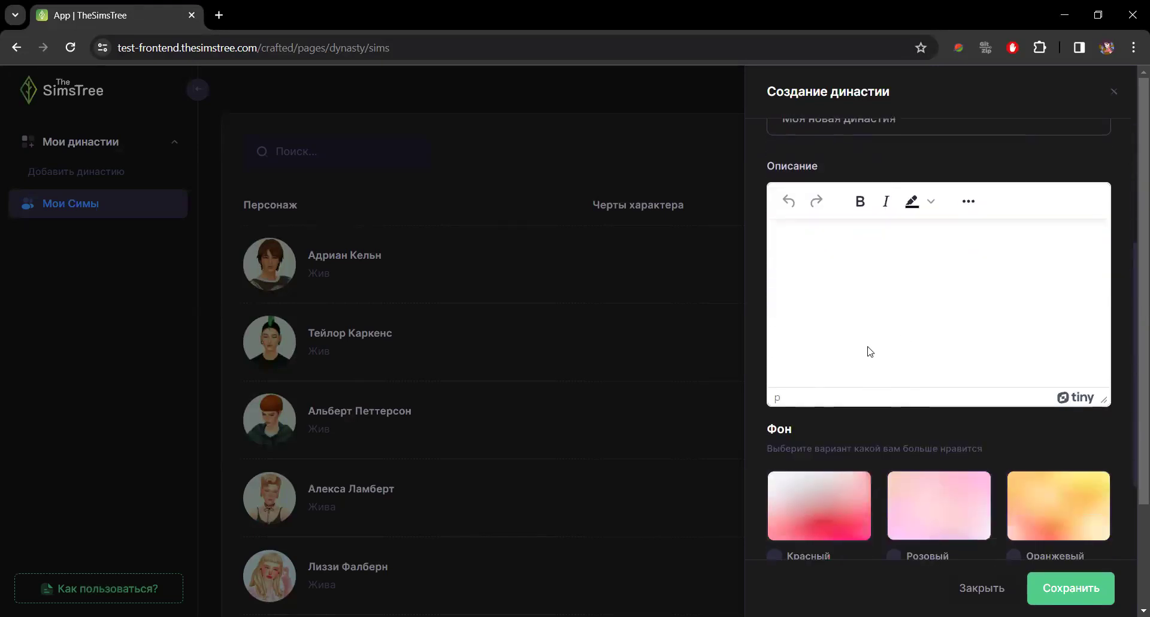
pyautogui.scroll(-2, 852, 239)
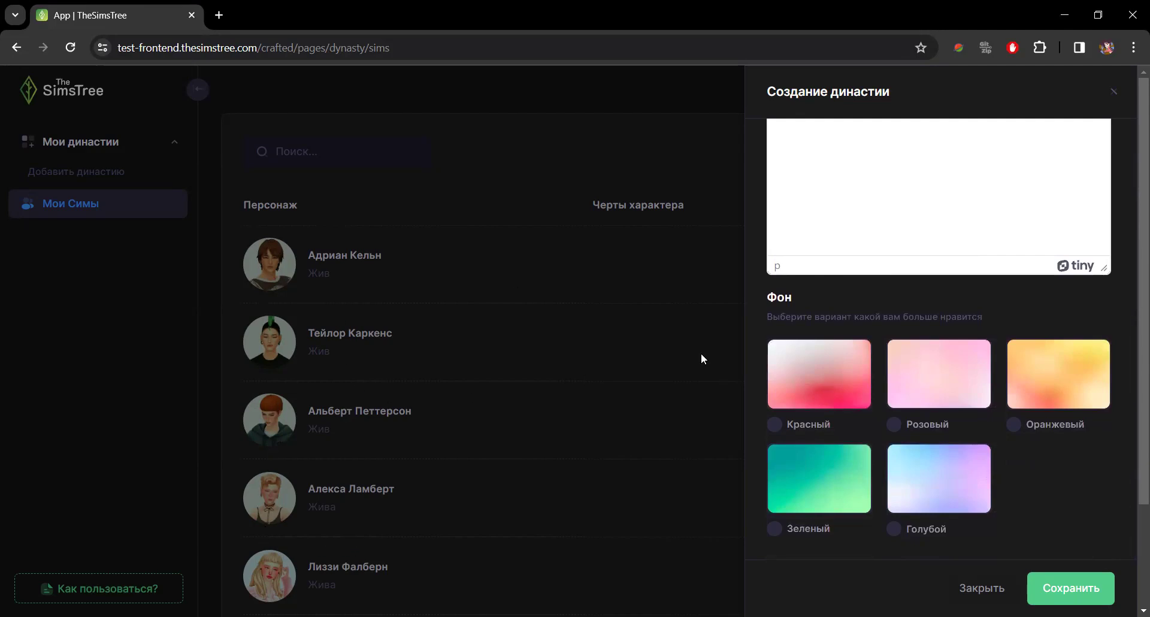
pyautogui.click(777, 529)
pyautogui.click(1050, 589)
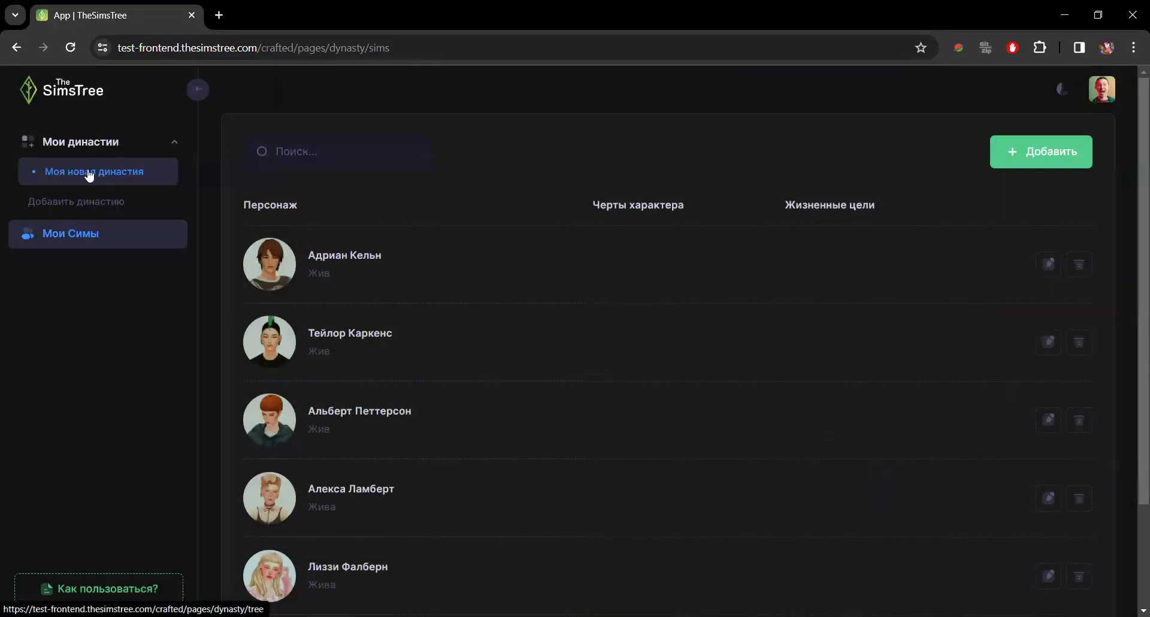
# - Open the tree of Моя новая династия and bring up the dynasty's editing form
pyautogui.click(90, 175)
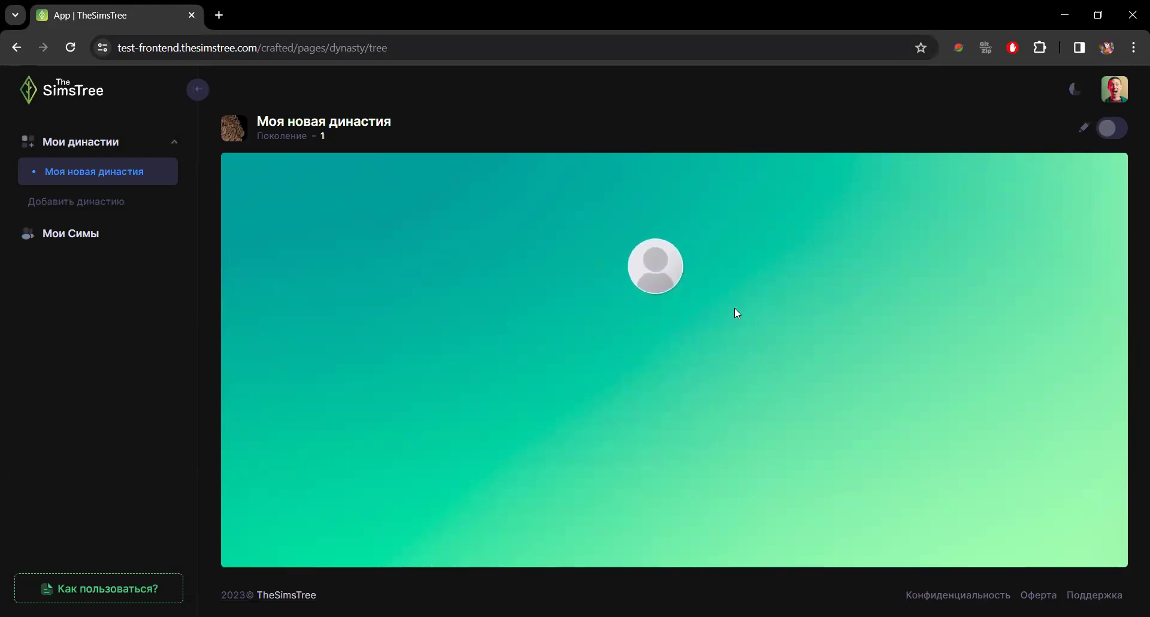
pyautogui.click(238, 134)
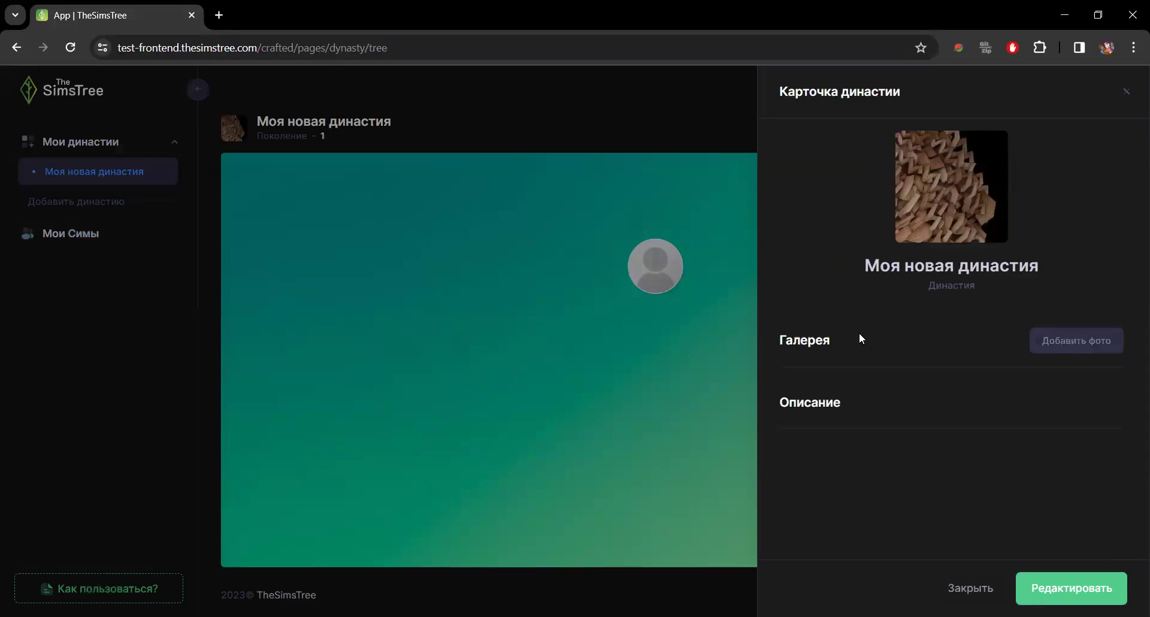
pyautogui.click(1045, 586)
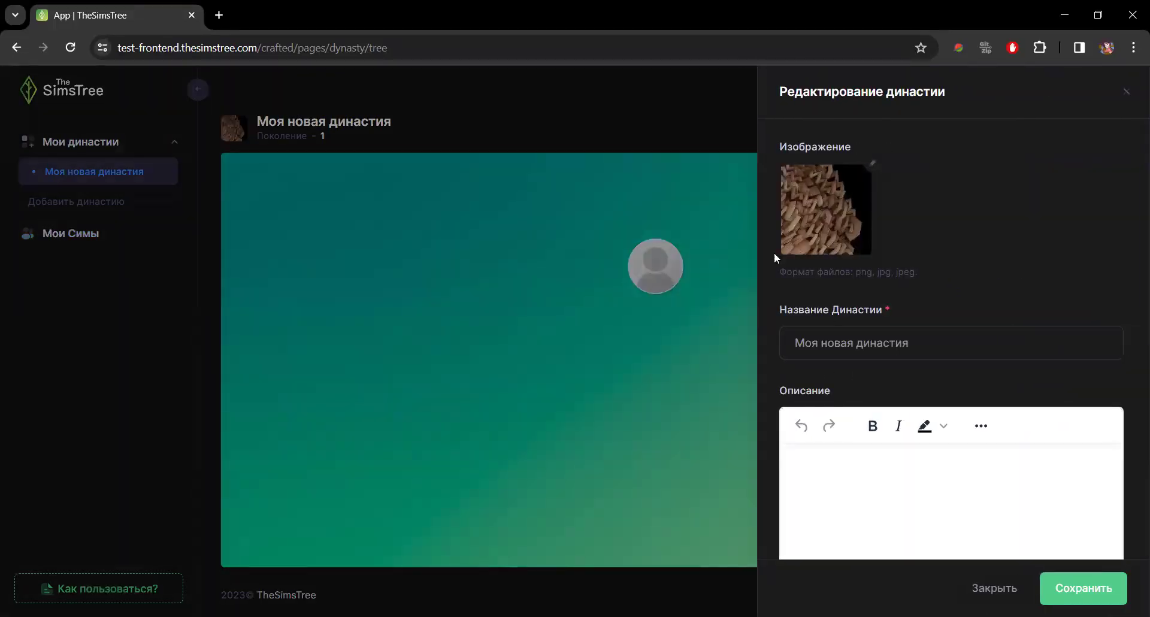
# - Upload the picture of polaroid photos from the фото династия folder as the tree's custom background and close the editing form
pyautogui.scroll(-3, 933, 486)
pyautogui.scroll(-1, 933, 487)
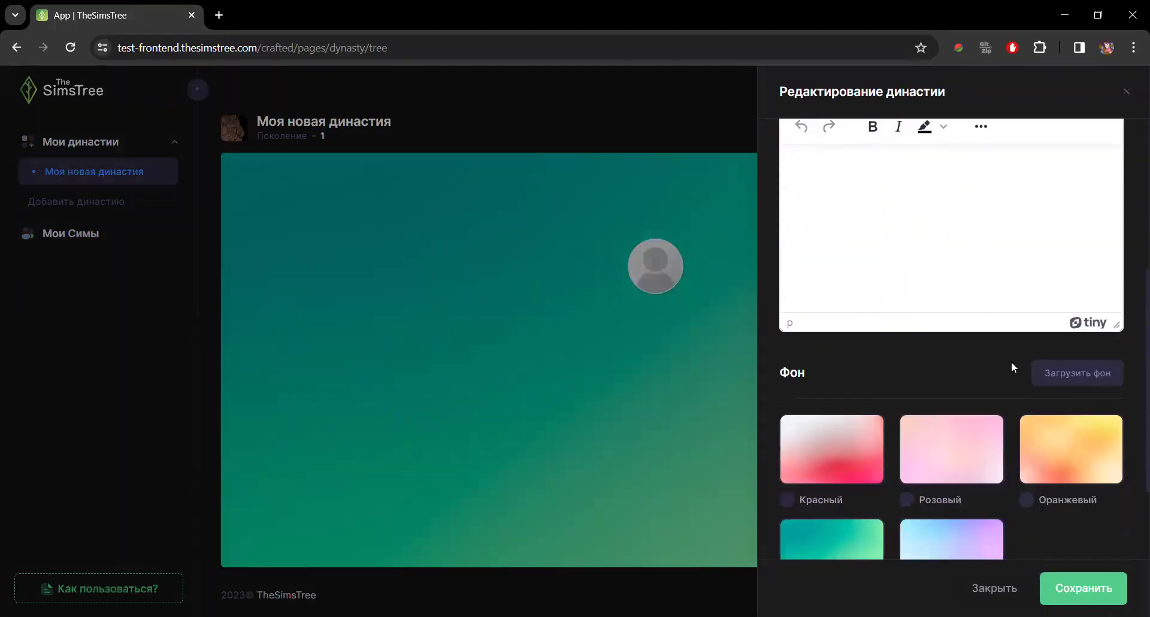
pyautogui.click(1050, 368)
pyautogui.moveTo(961, 129); pyautogui.dragTo(973, 232)
pyautogui.scroll(-3, 715, 251)
pyautogui.scroll(-10, 676, 256)
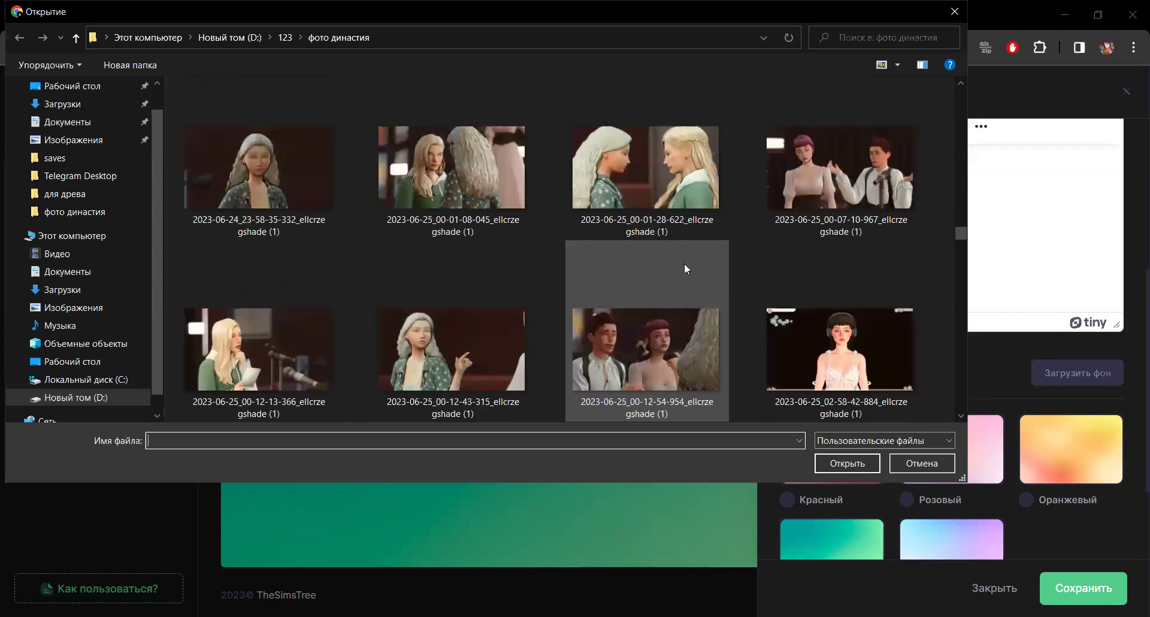
pyautogui.scroll(-10, 686, 270)
pyautogui.scroll(-8, 679, 283)
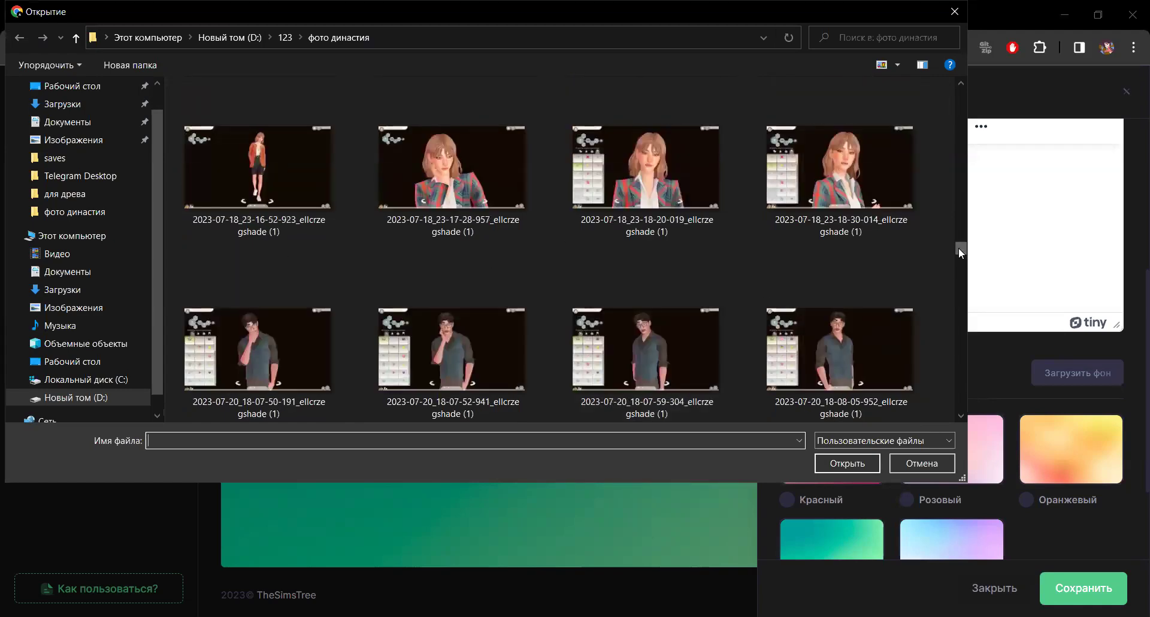
pyautogui.scroll(-10, 964, 256)
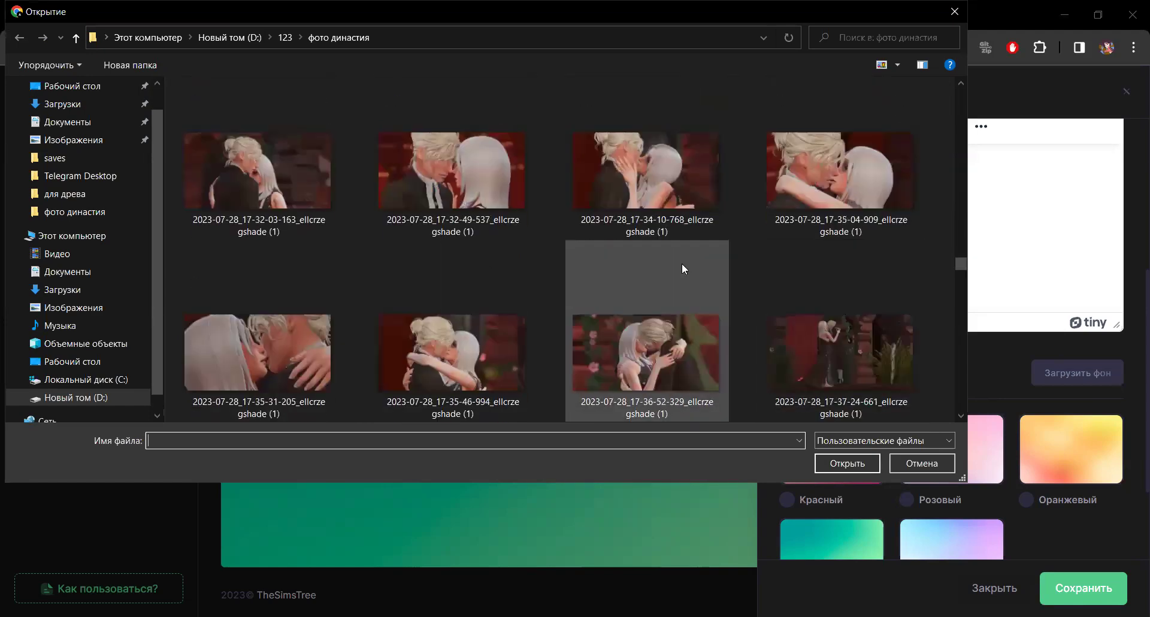
pyautogui.scroll(-10, 683, 267)
pyautogui.doubleClick(442, 208)
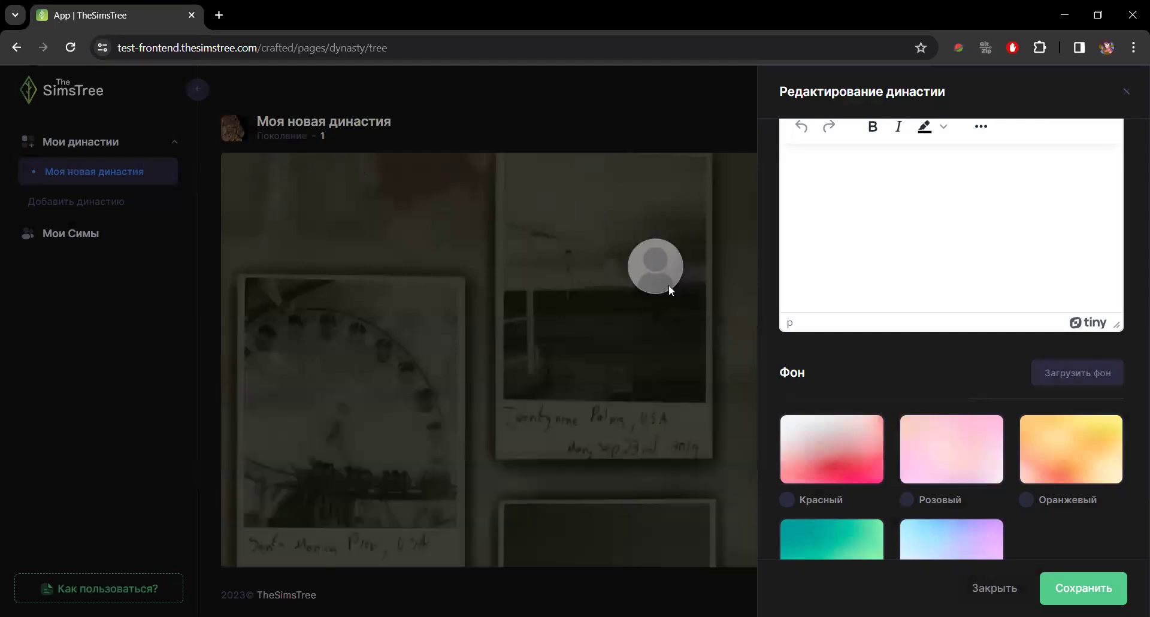
pyautogui.scroll(-2, 912, 412)
pyautogui.scroll(6, 935, 426)
pyautogui.click(996, 589)
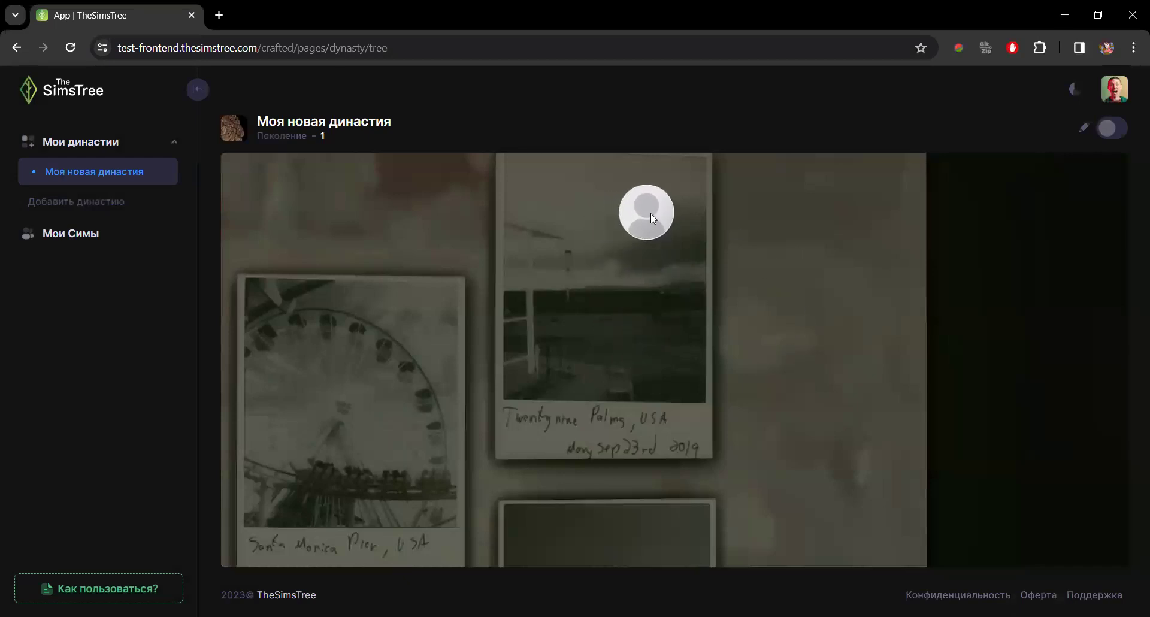
# - Enable tree editing and assign the dark-haired sim with glasses to the empty first slot
pyautogui.click(1107, 127)
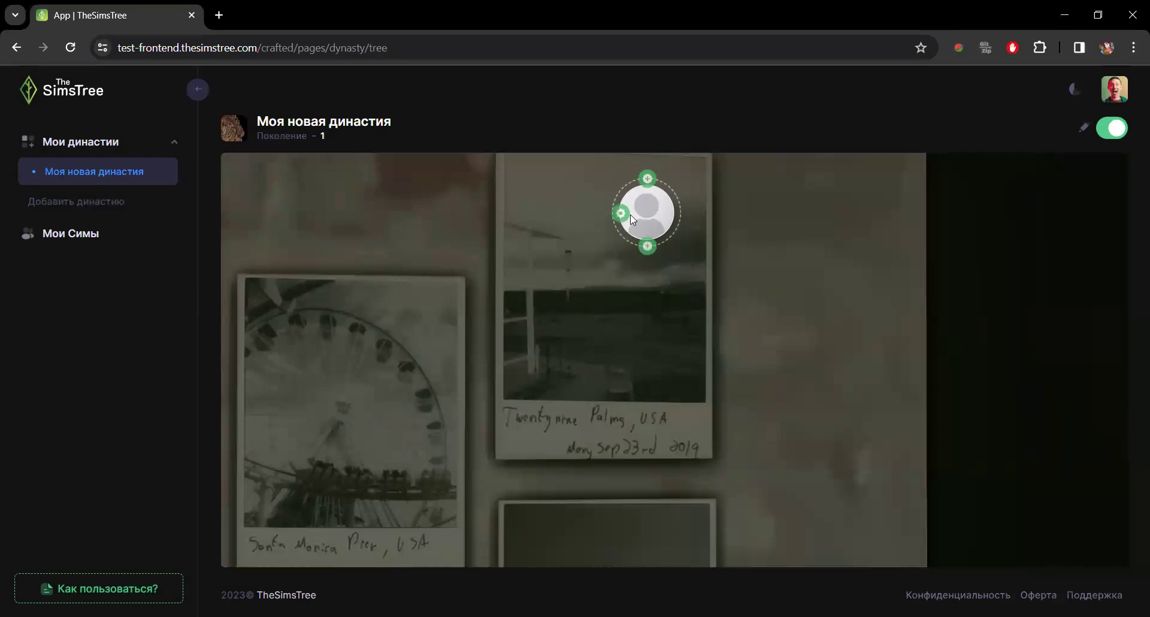
pyautogui.click(627, 216)
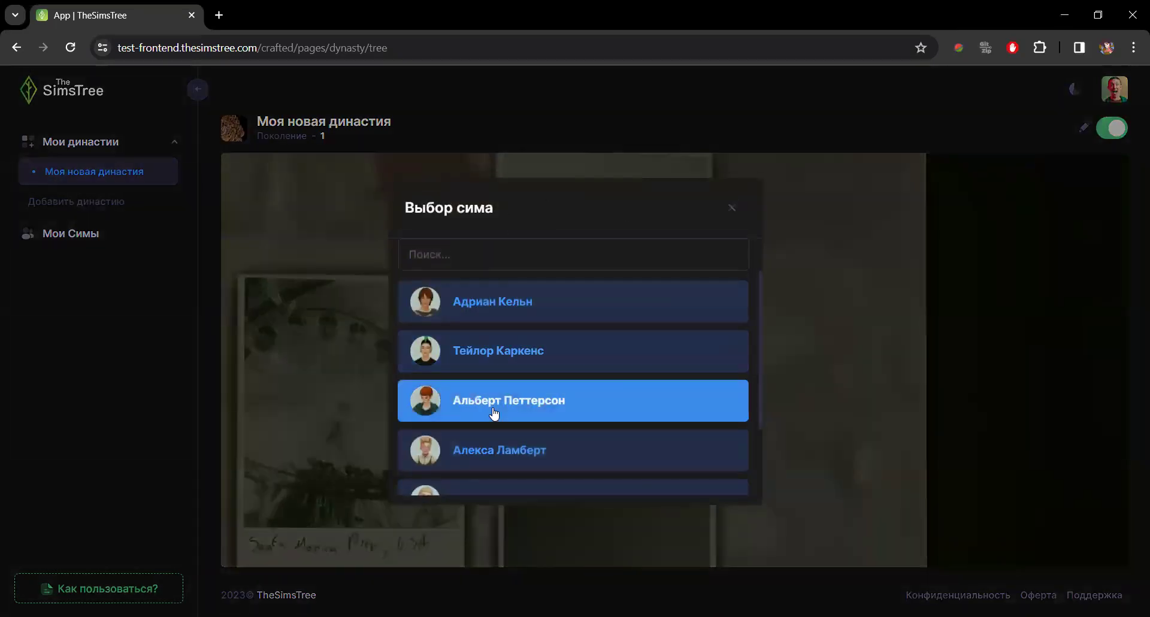
pyautogui.scroll(-2, 479, 428)
pyautogui.click(471, 450)
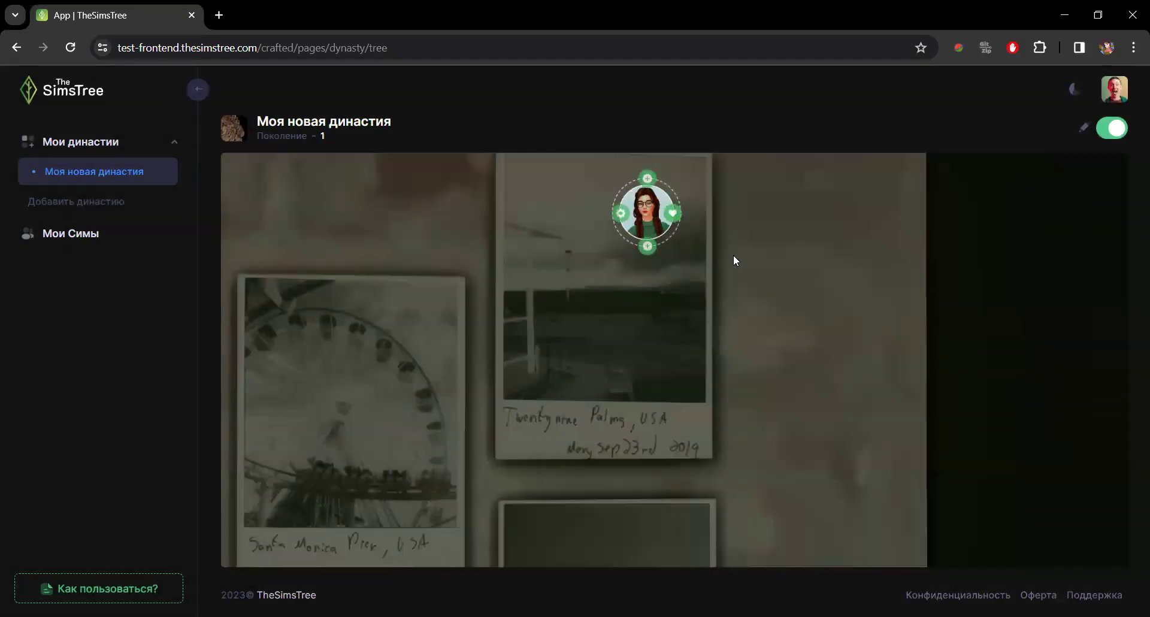
# - Add a child under the sim with glasses and assign the brown-haired male sim to it
pyautogui.moveTo(643, 264)
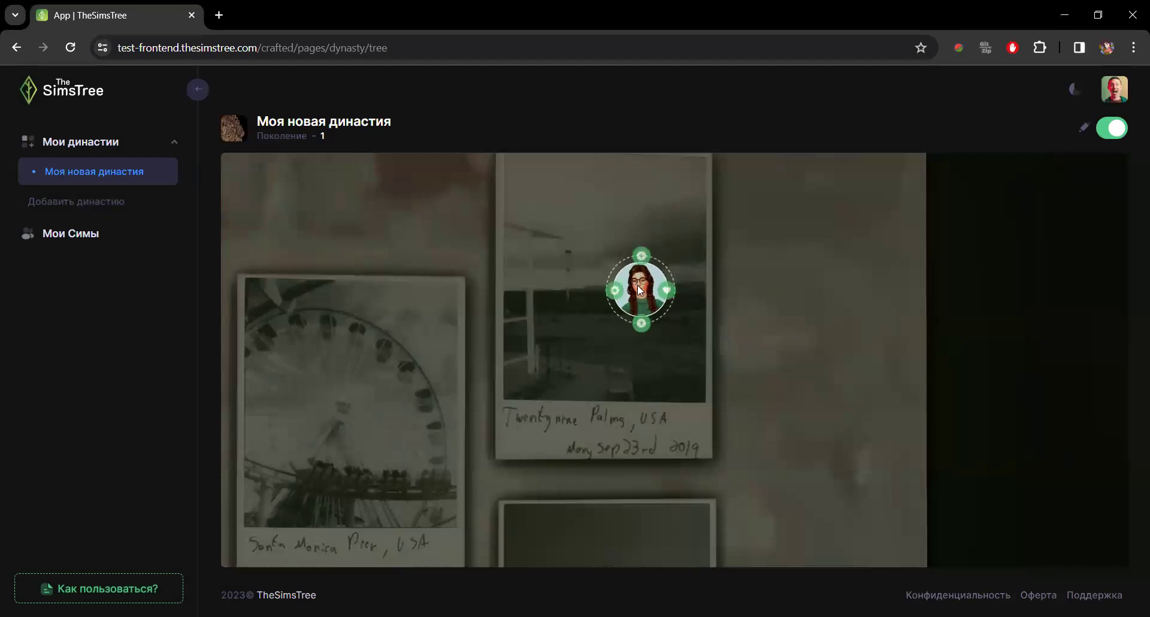
pyautogui.click(641, 324)
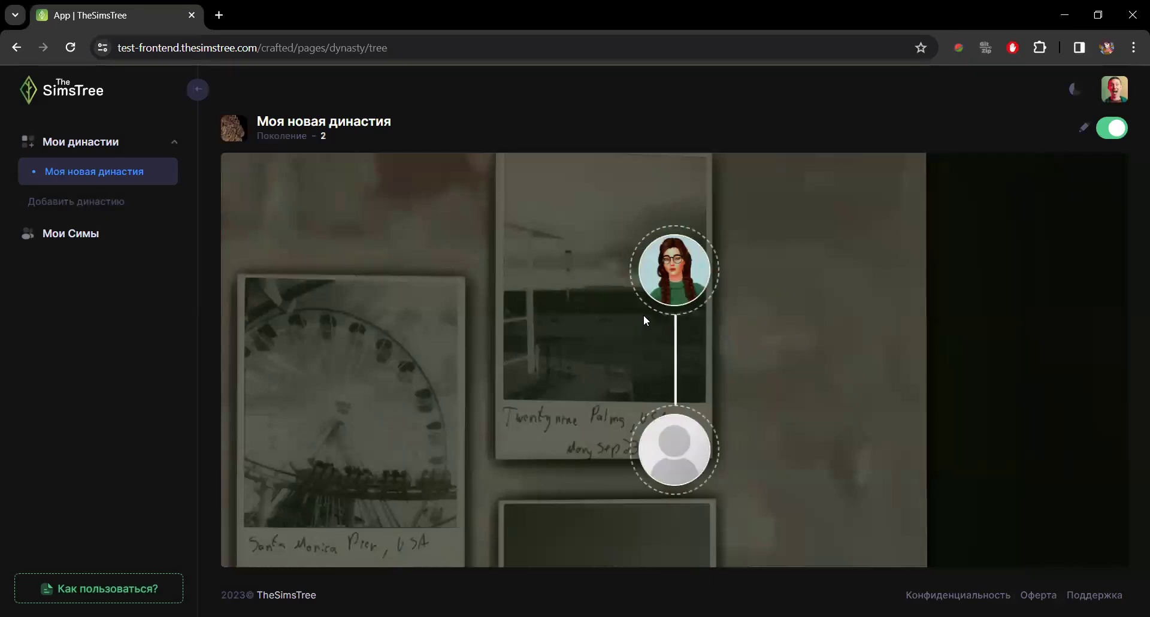
pyautogui.click(643, 449)
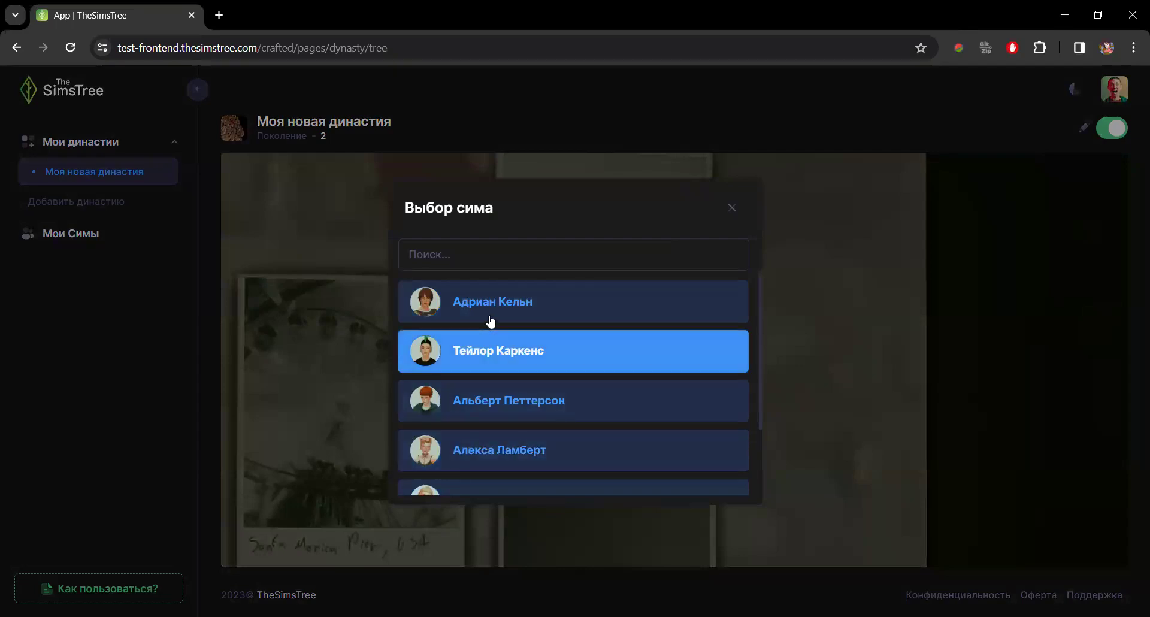
pyautogui.click(491, 316)
# - Add the long-haired blonde sim as the brown-haired sim's partner with the relationship Помолвлены
pyautogui.moveTo(674, 441)
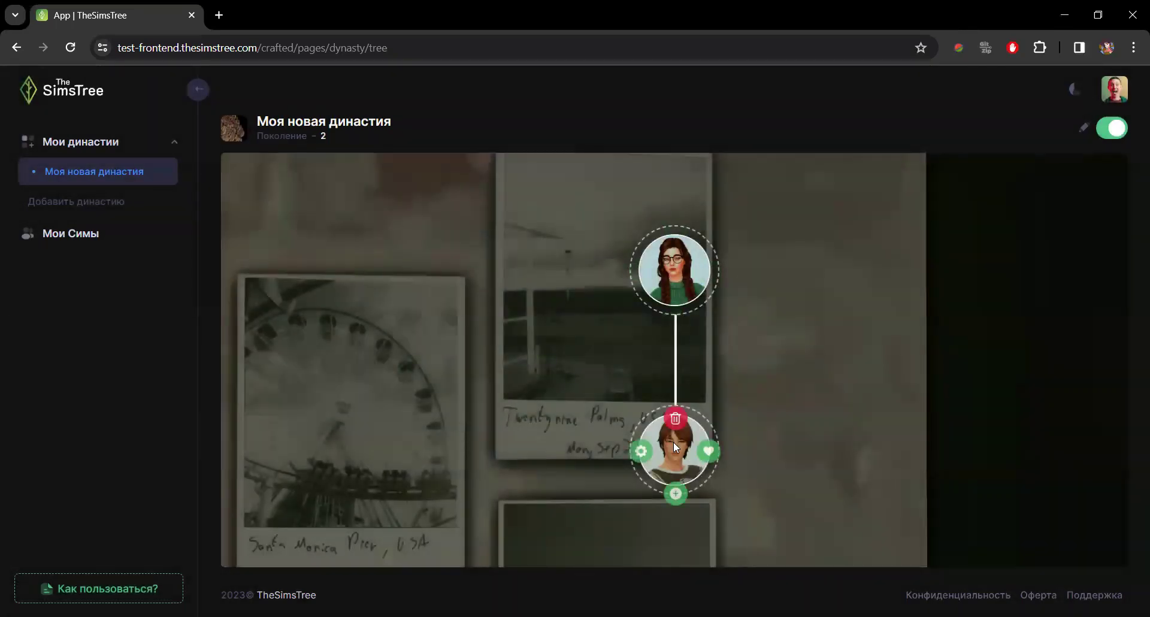
pyautogui.click(709, 450)
pyautogui.scroll(-2, 599, 395)
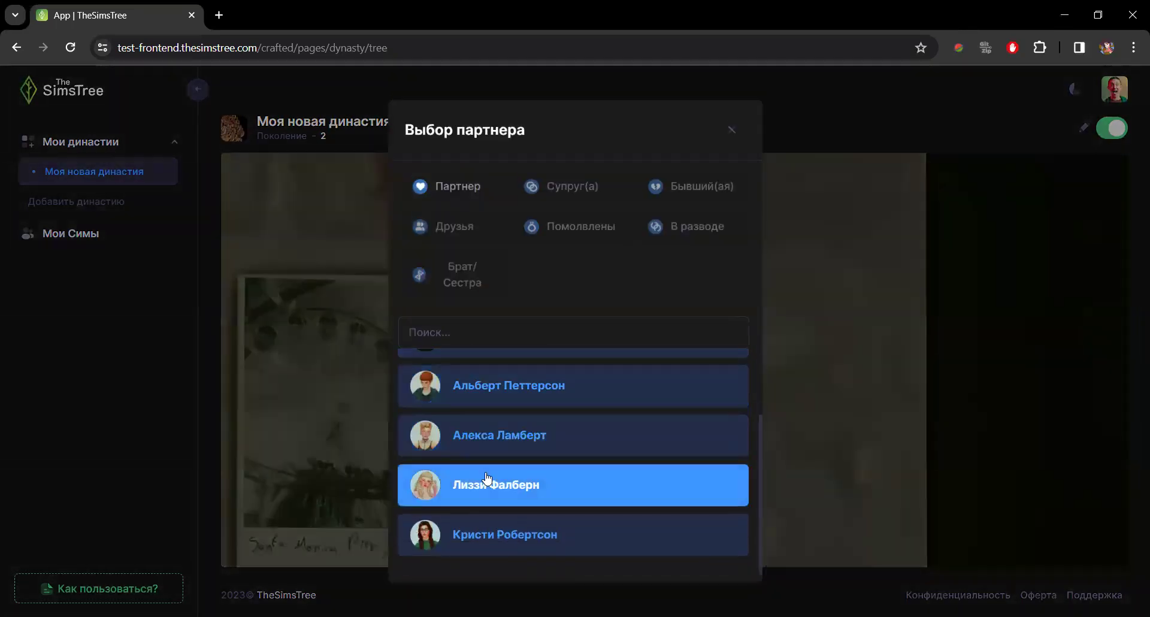
pyautogui.click(544, 226)
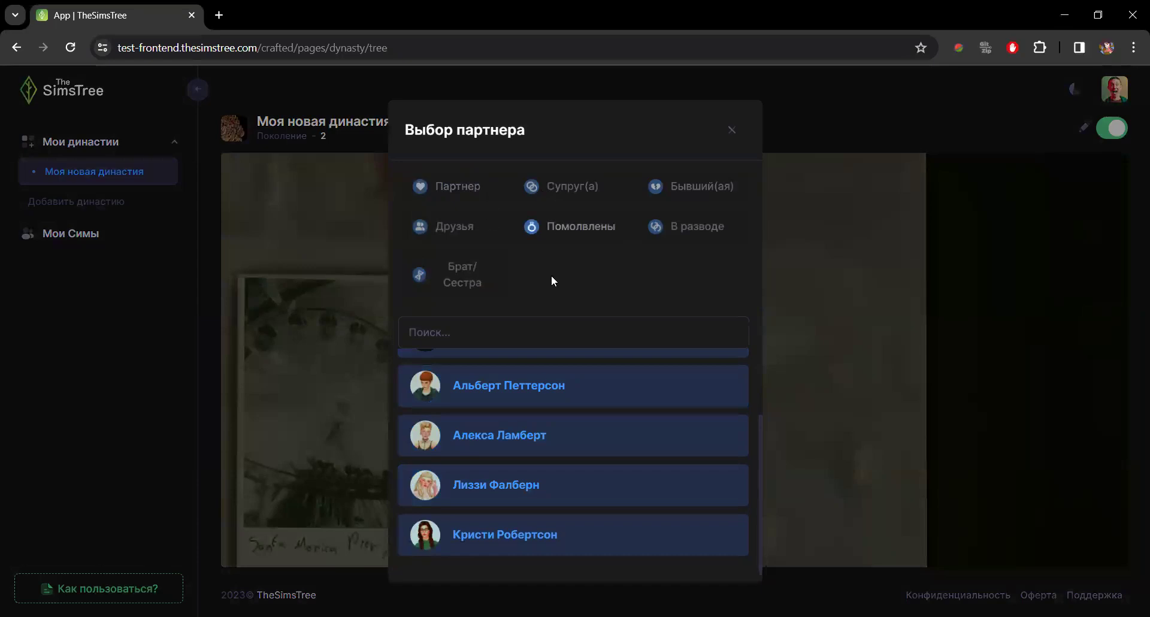
pyautogui.click(559, 487)
# - Add a parent above the sim with glasses and assign the blonde sim with the black choker to it
pyautogui.moveTo(652, 277)
pyautogui.click(674, 217)
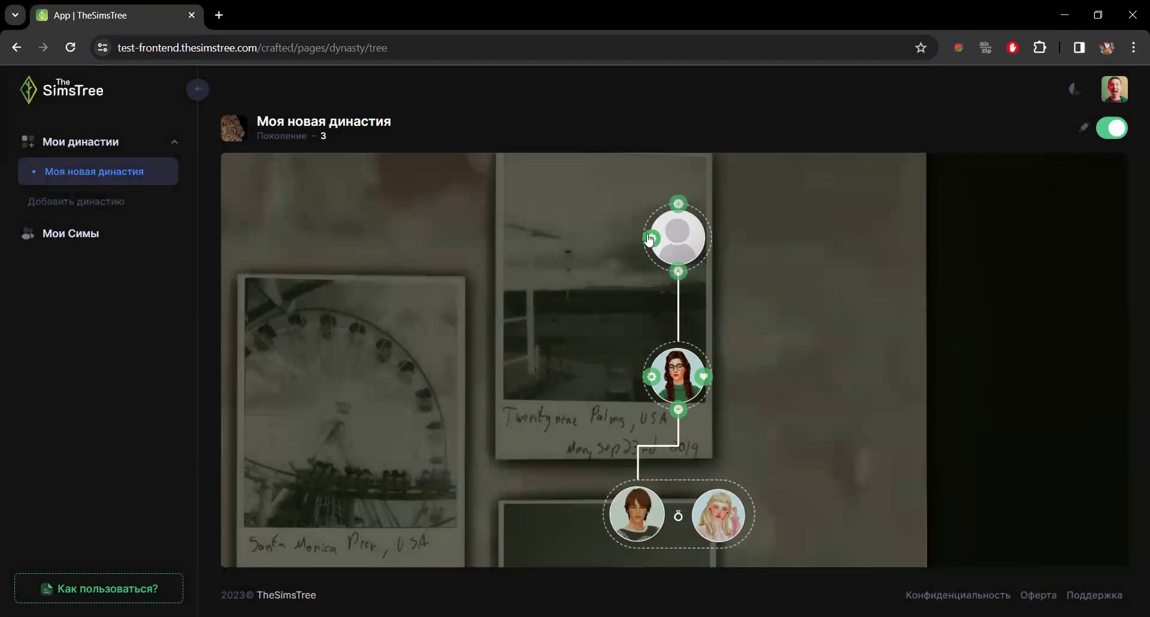
pyautogui.click(683, 252)
pyautogui.scroll(-1, 507, 395)
pyautogui.click(507, 383)
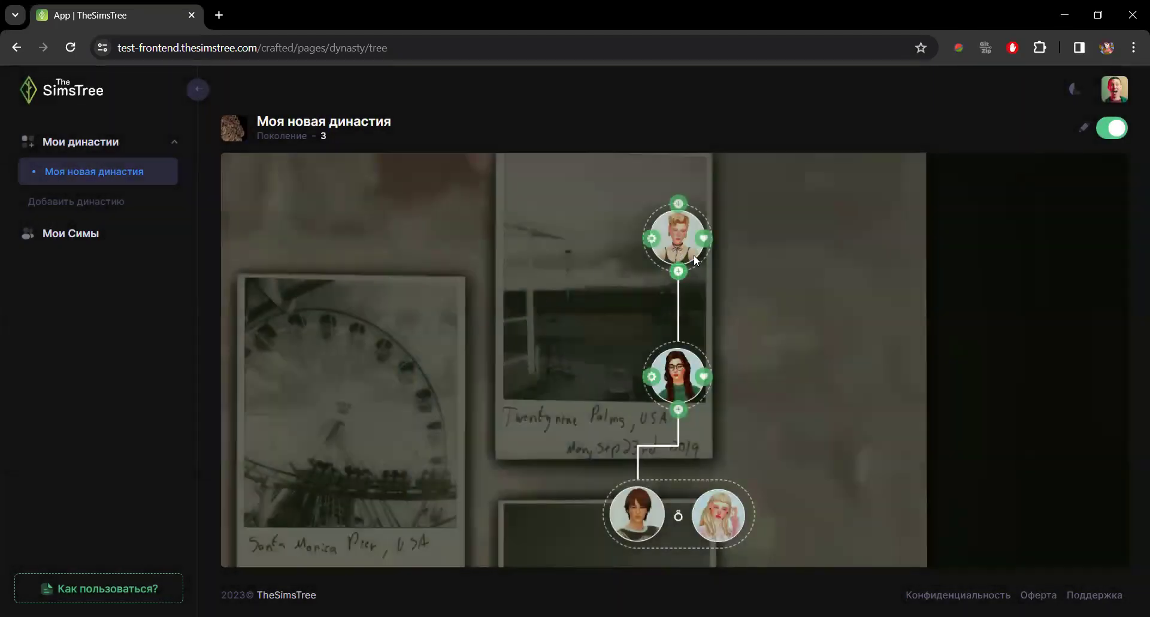
# - Add a second child to the topmost blonde sim and assign the green-mohawk sim to it
pyautogui.click(679, 273)
pyautogui.click(749, 378)
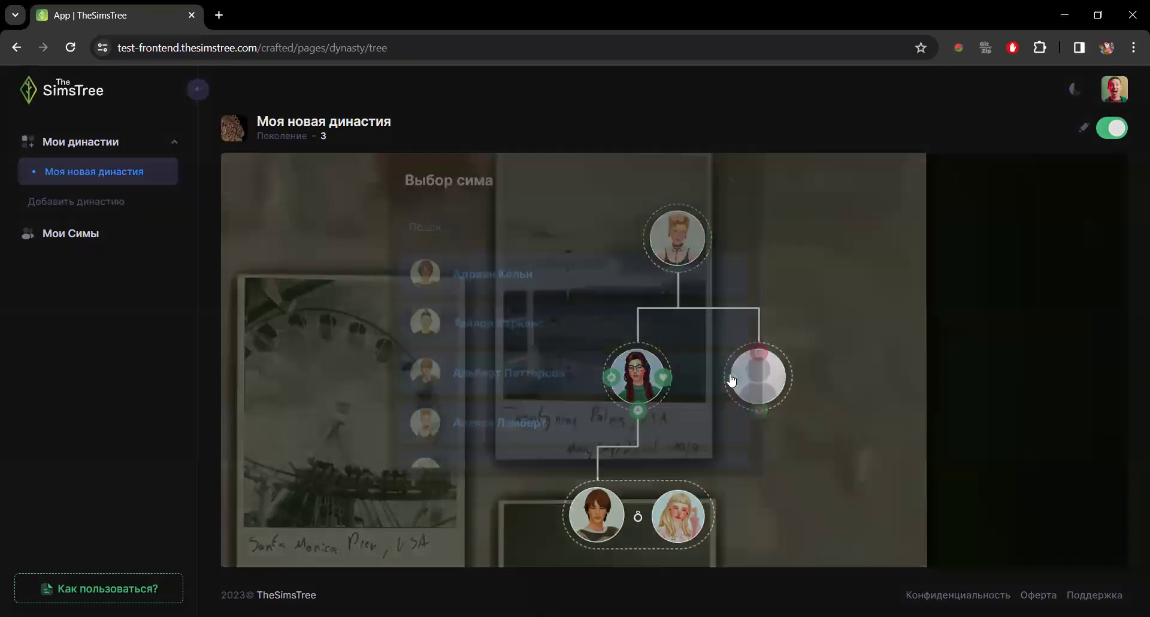
pyautogui.click(506, 351)
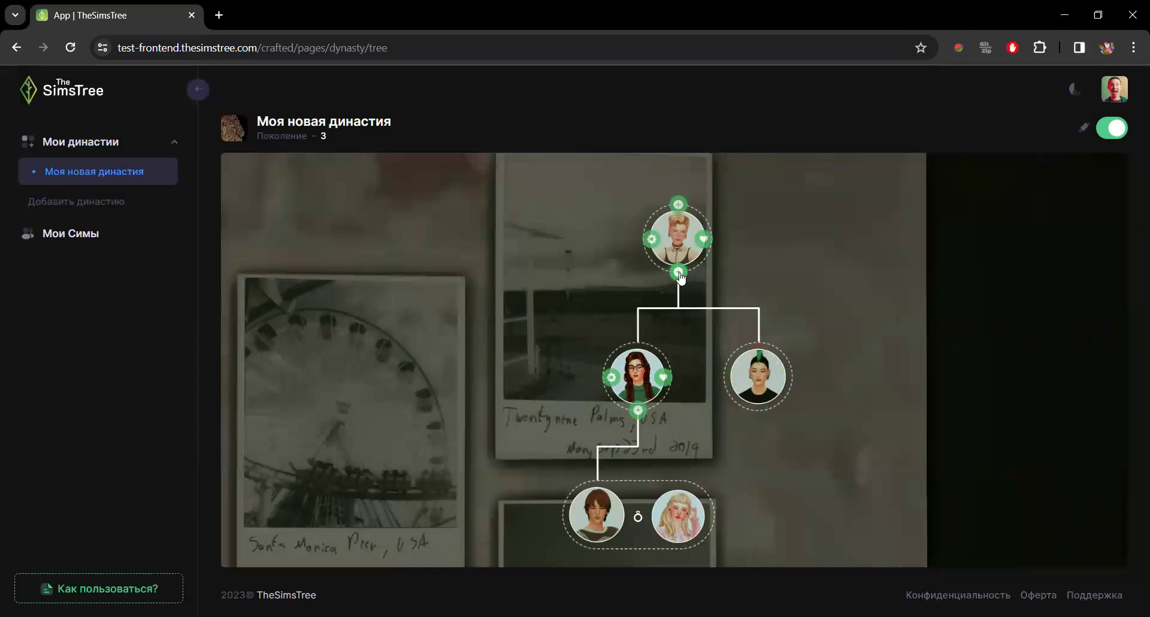
# - Add a third child to the topmost blonde sim and assign the red-haired sim to it
pyautogui.click(679, 273)
pyautogui.click(799, 374)
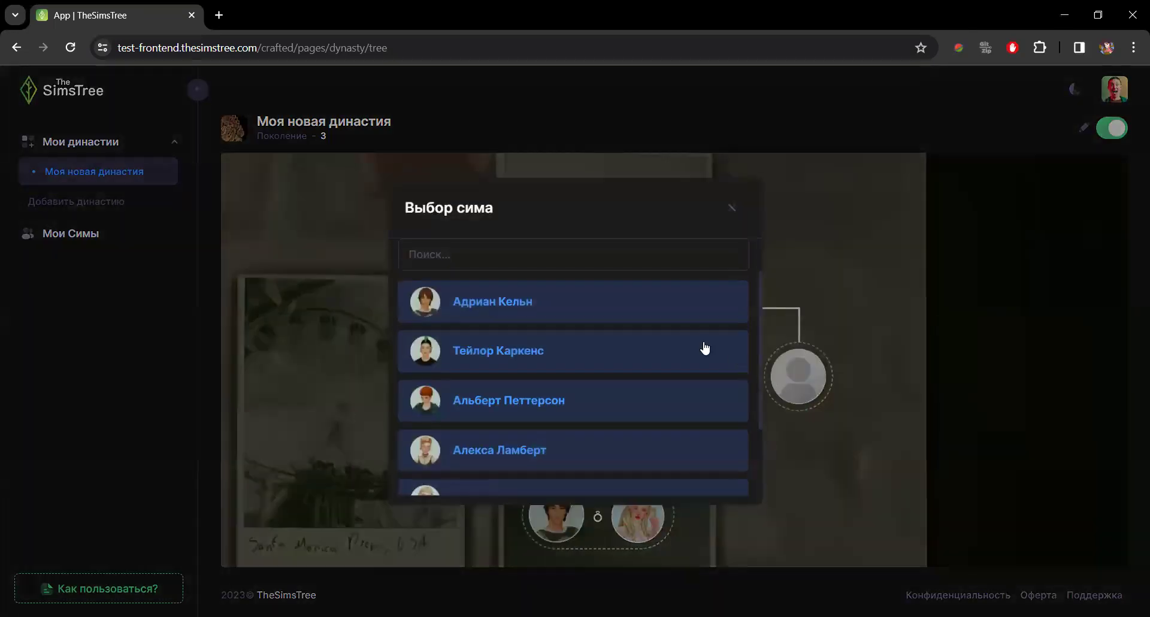
pyautogui.click(541, 402)
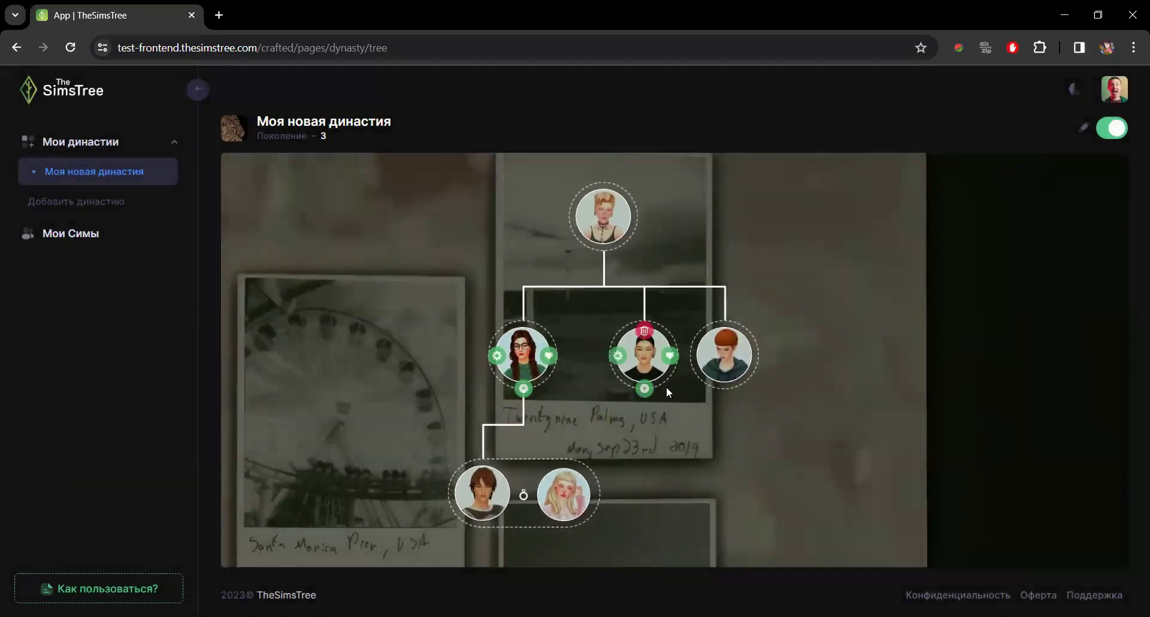
# - Add the long-haired blonde sim beside the red-haired sim with the relationship Друзья
pyautogui.scroll(-2, 667, 386)
pyautogui.scroll(2, 698, 436)
pyautogui.scroll(2, 692, 433)
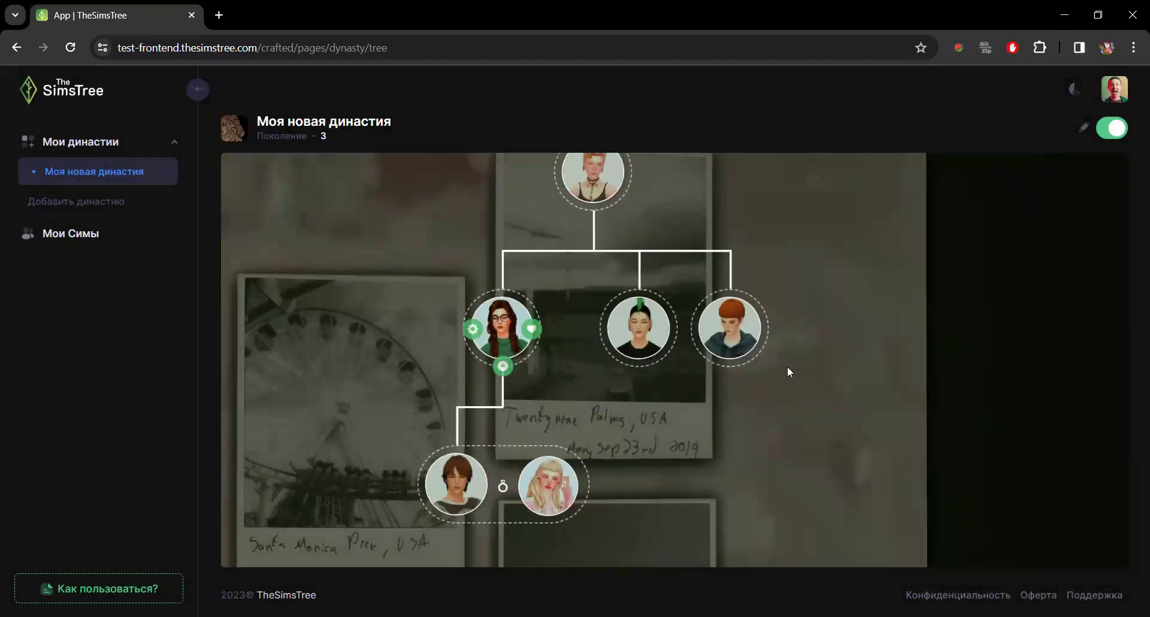
pyautogui.click(769, 336)
pyautogui.click(472, 229)
pyautogui.scroll(-2, 539, 485)
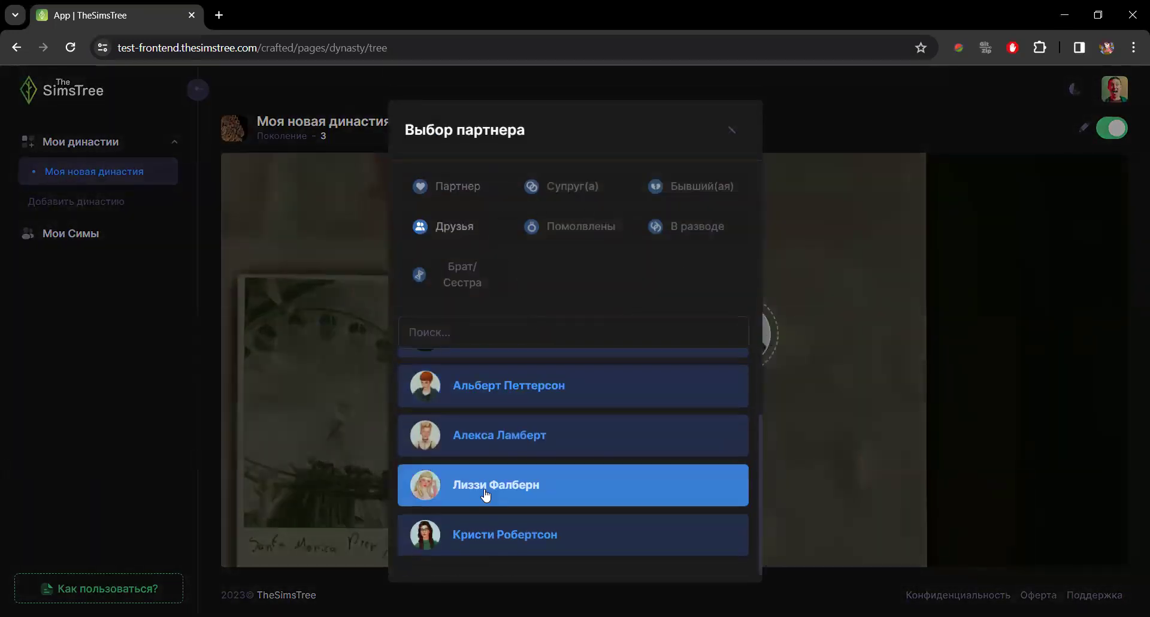
pyautogui.click(560, 496)
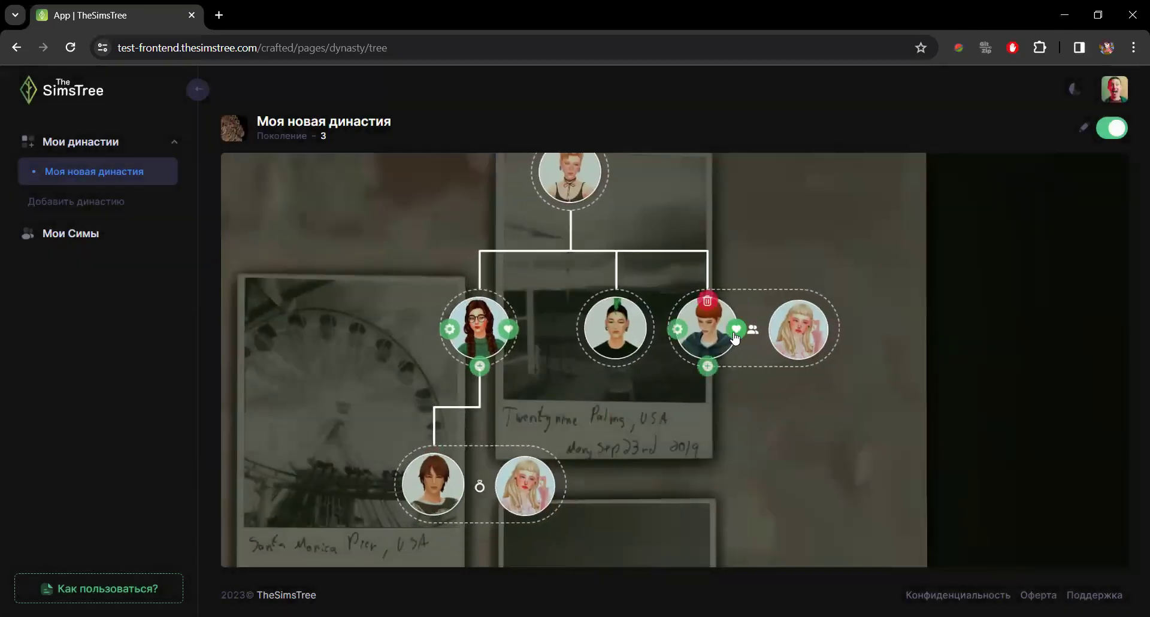
pyautogui.click(735, 335)
pyautogui.click(469, 234)
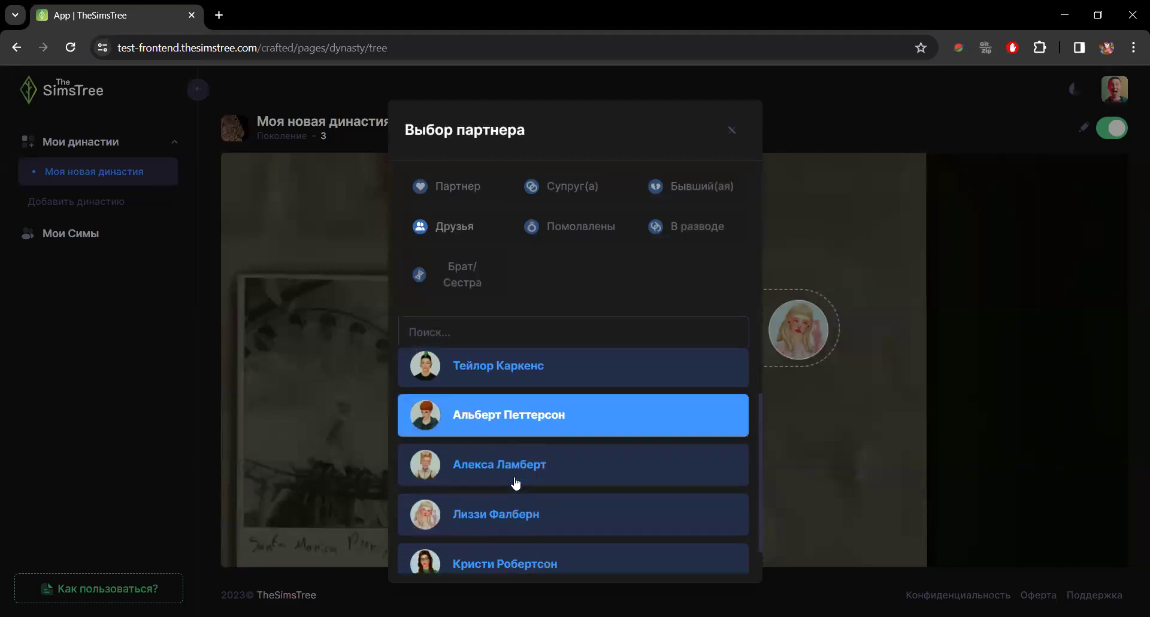
pyautogui.scroll(-2, 516, 483)
pyautogui.click(509, 507)
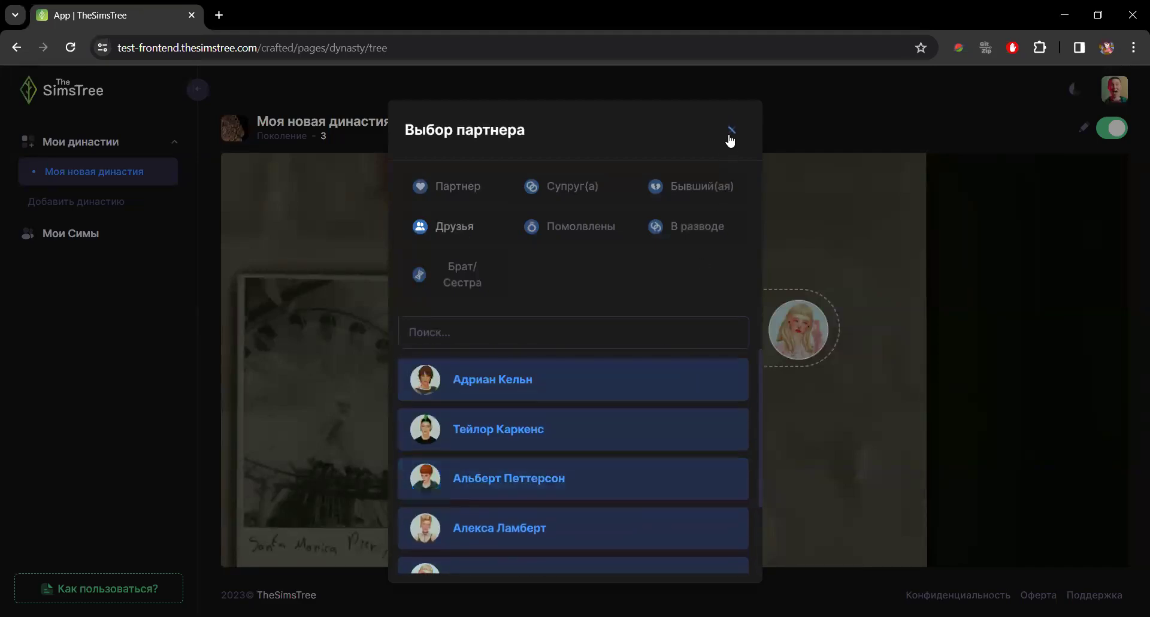
pyautogui.click(732, 131)
# - Switch off editing mode for the dynasty's family tree
pyautogui.scroll(-2, 706, 297)
pyautogui.moveTo(683, 449); pyautogui.dragTo(662, 449)
pyautogui.click(1112, 129)
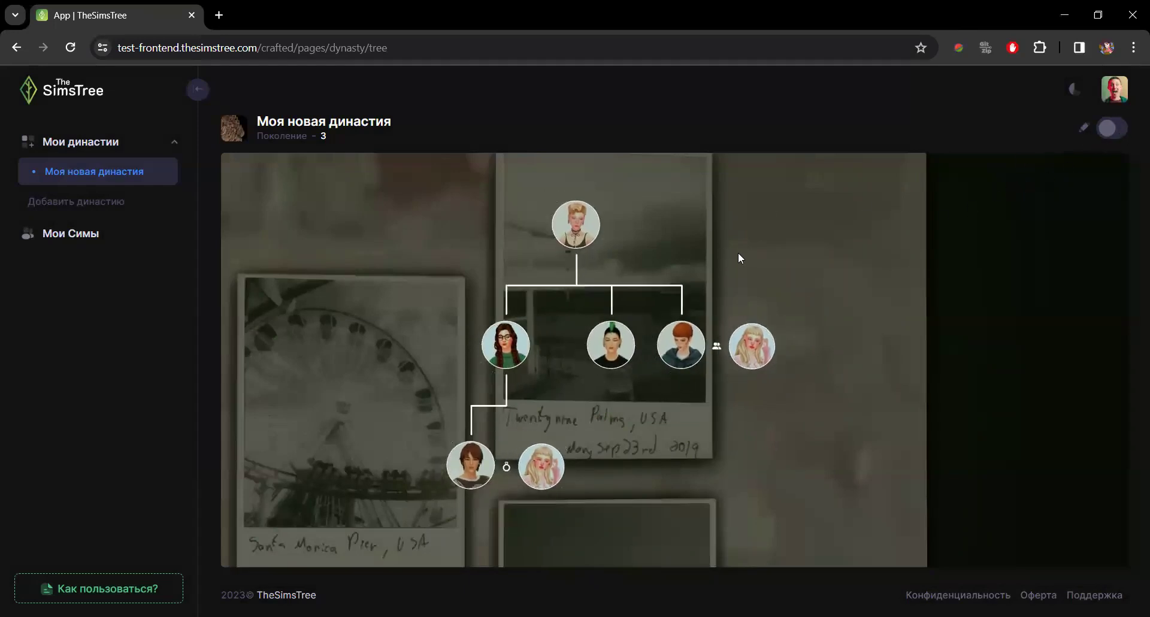
# - Open the topmost sim's card and add the photo 2023-08-12_20-56-38-487_ellcrze gshade (1) to its gallery uncropped
pyautogui.click(572, 229)
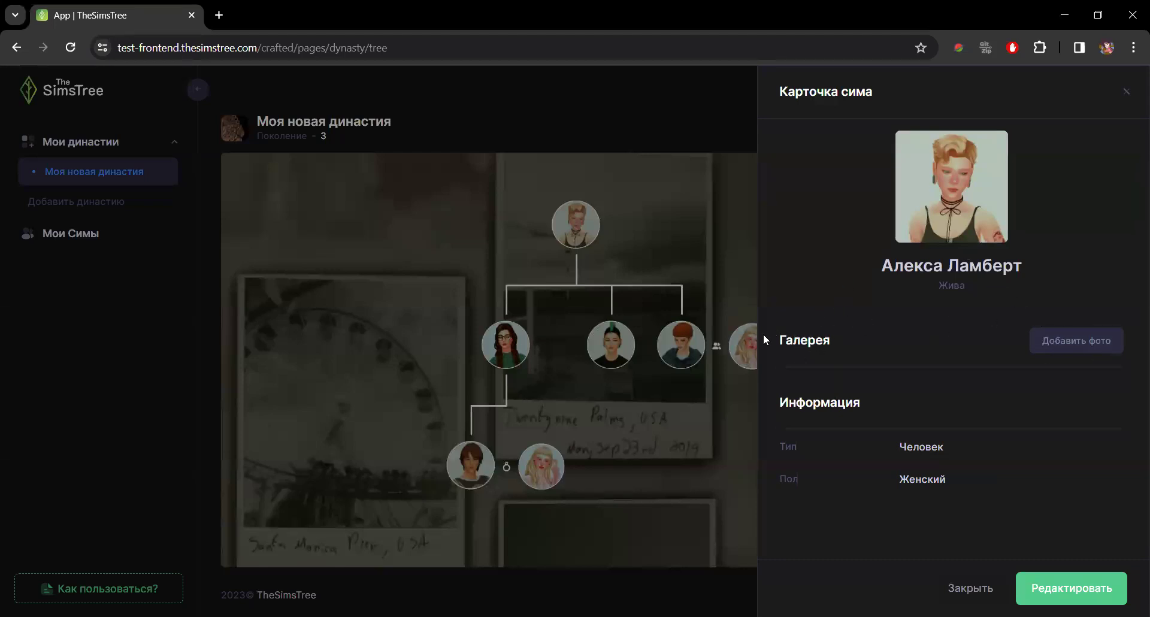
pyautogui.click(1073, 340)
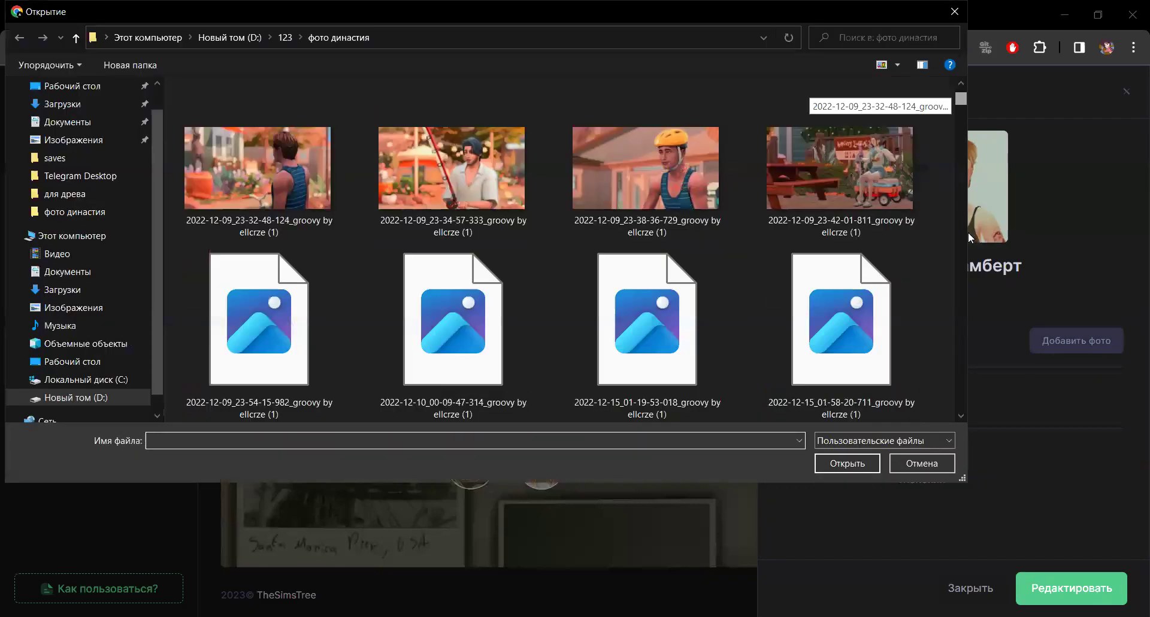
pyautogui.scroll(-10, 937, 282)
pyautogui.click(658, 173)
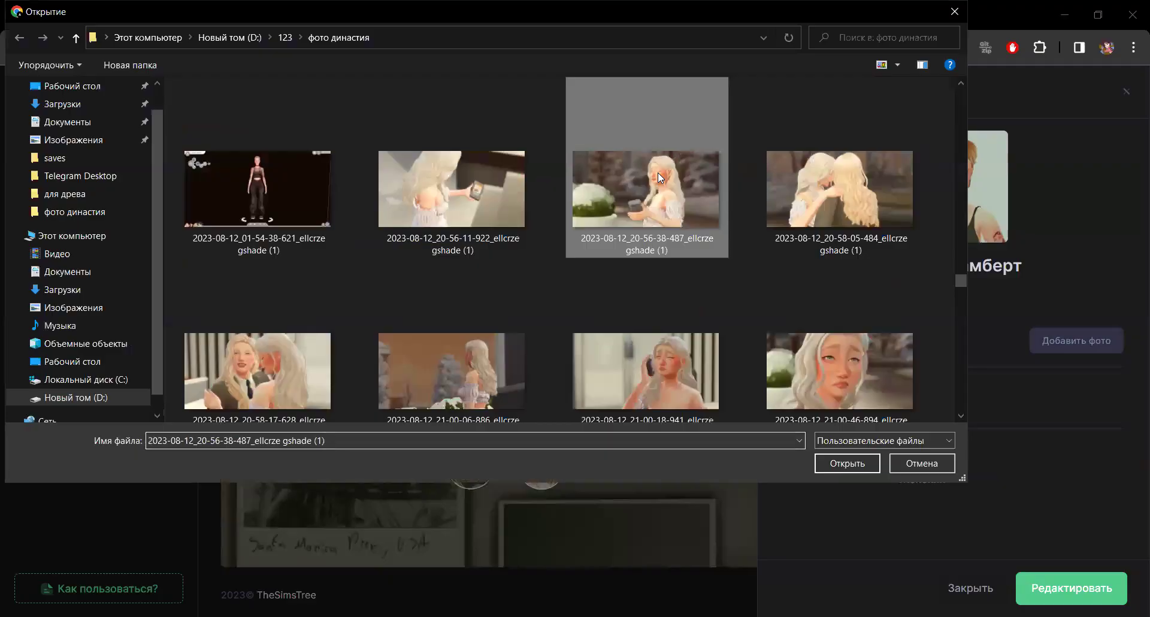
pyautogui.doubleClick(658, 173)
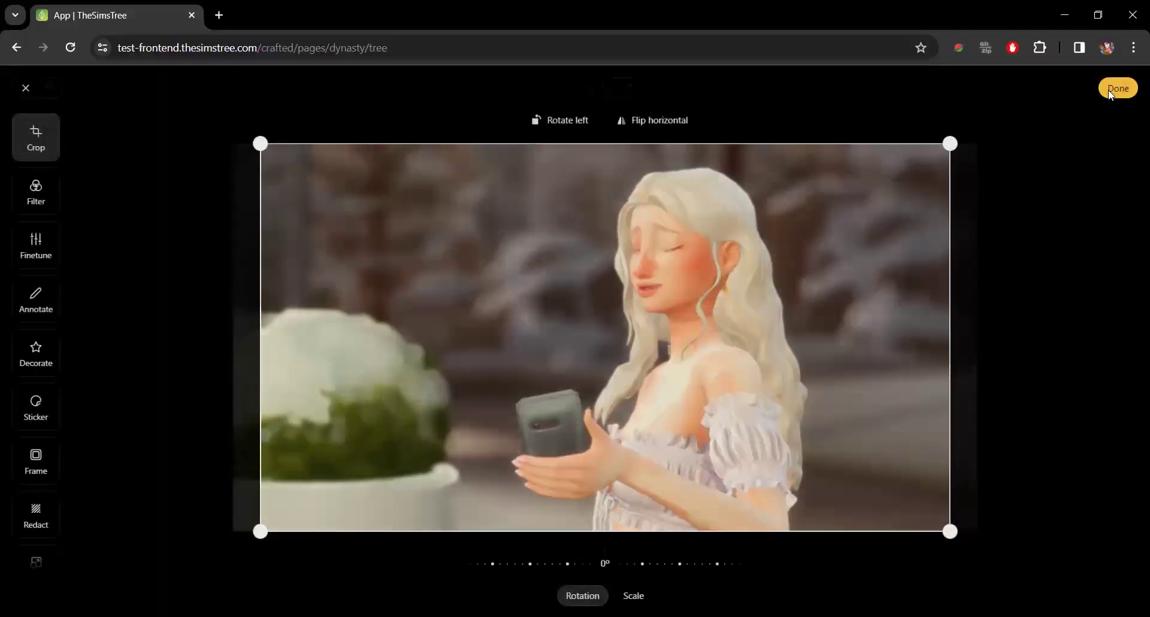
pyautogui.click(1110, 92)
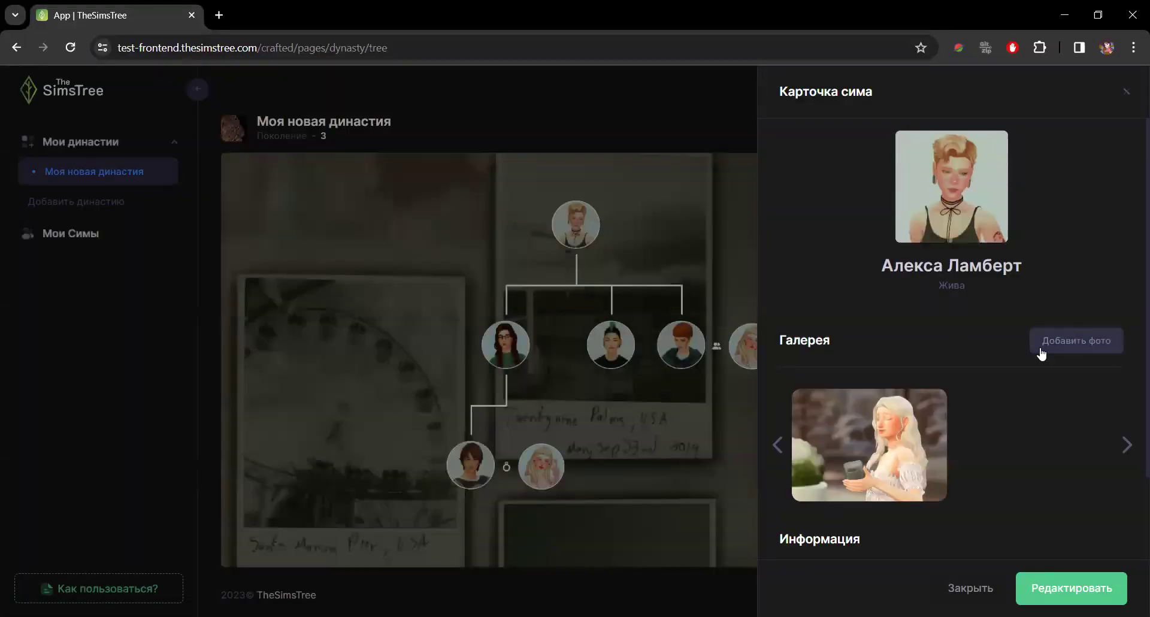
# - Add the photos 2022-12-09_23-29-14-017_groovy by ellcrze (1) and 2022-12-09_23-25-04-305_groovy by ellcrze (1) to the topmost sim's gallery
pyautogui.click(1041, 347)
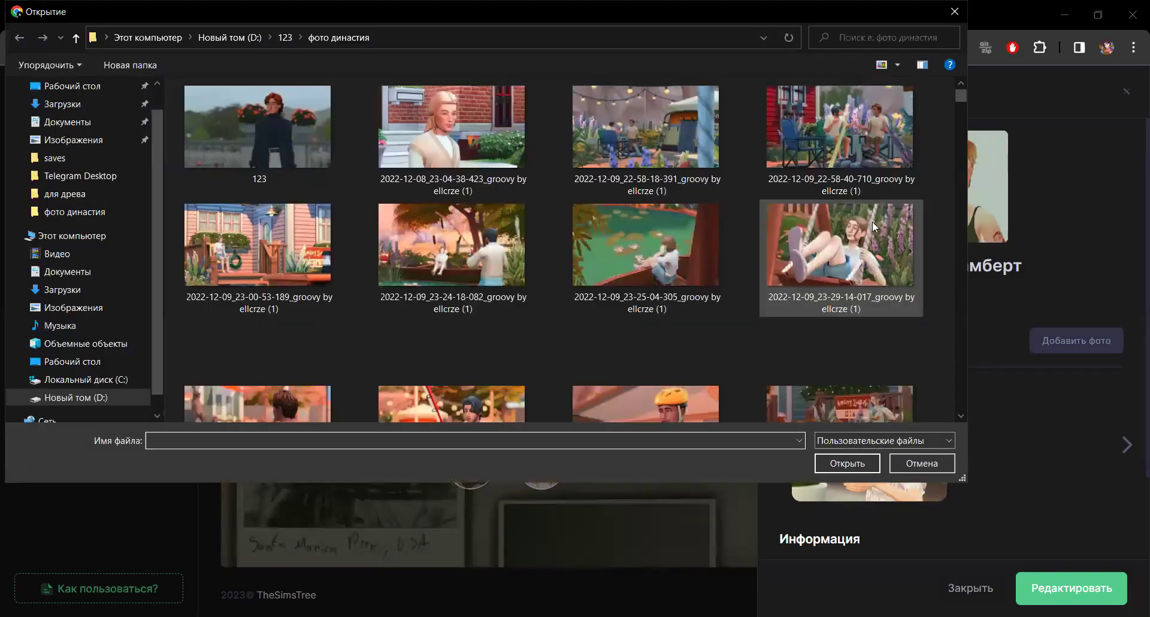
pyautogui.doubleClick(853, 229)
pyautogui.click(1118, 88)
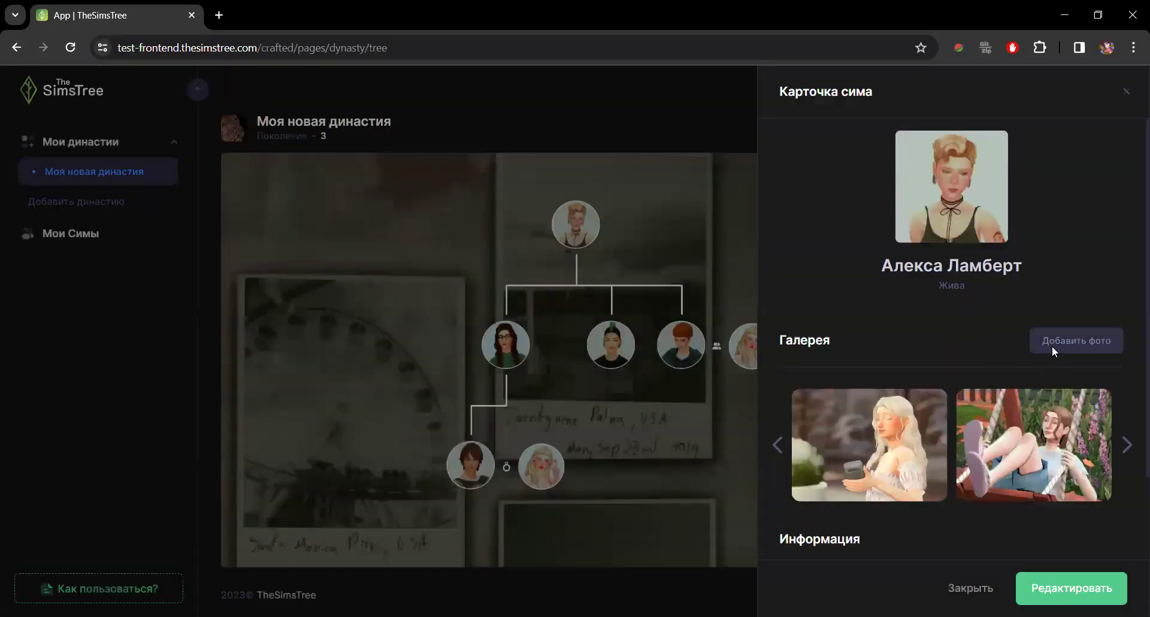
pyautogui.click(1052, 346)
pyautogui.doubleClick(623, 286)
pyautogui.click(1117, 89)
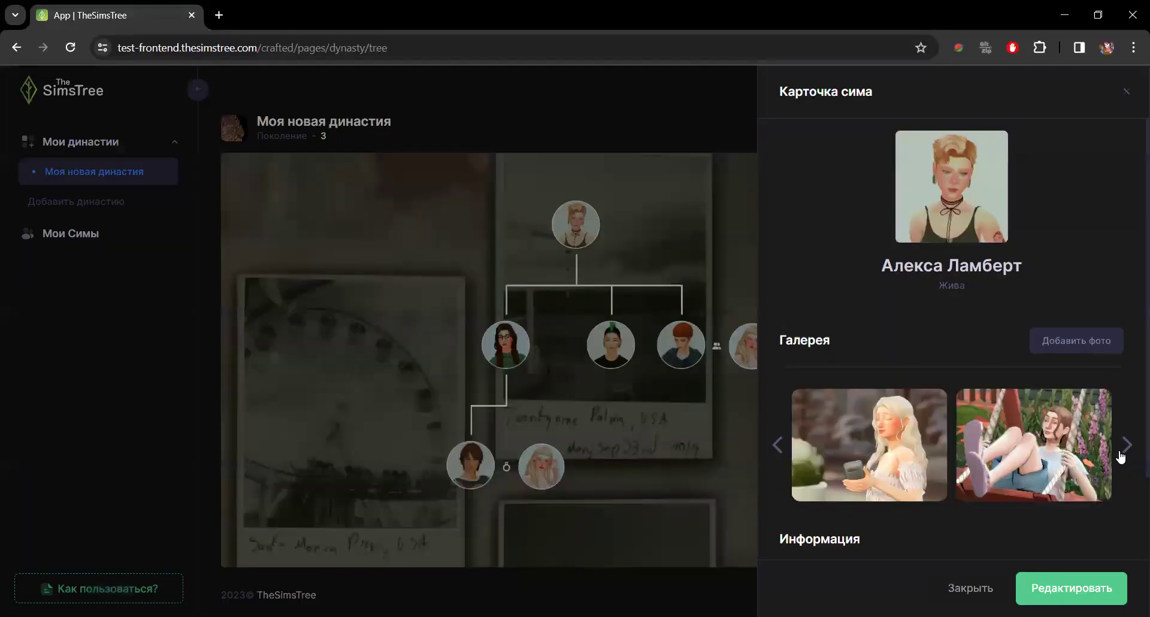
# - Browse the topmost sim's gallery, view a photo at full size, and close the sim's card
pyautogui.click(1125, 445)
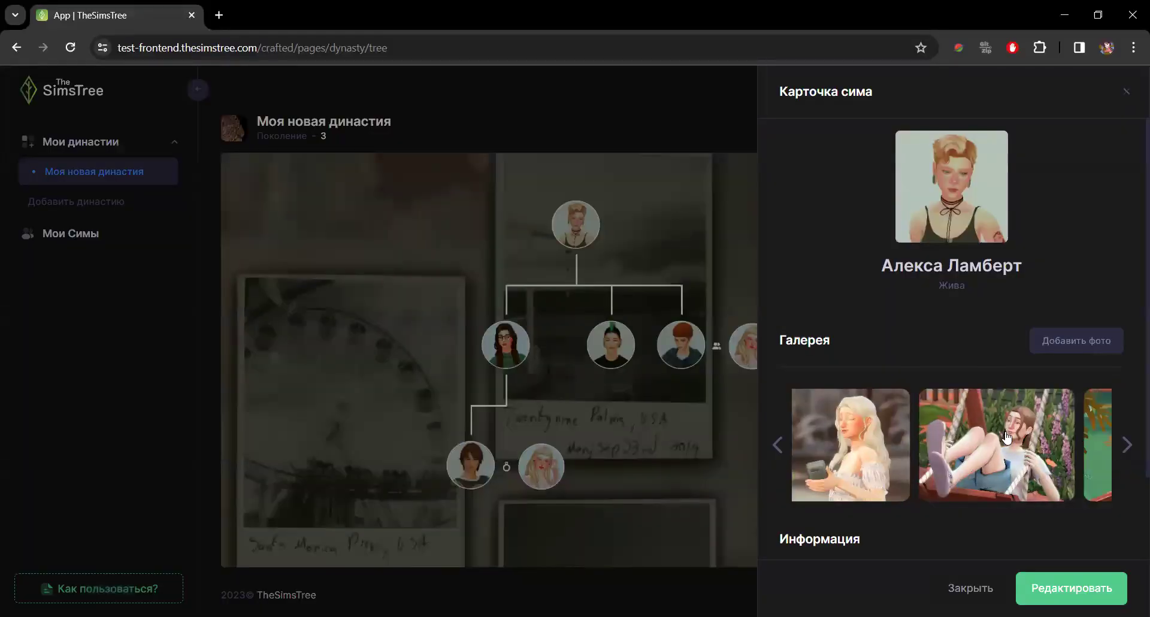
pyautogui.click(990, 426)
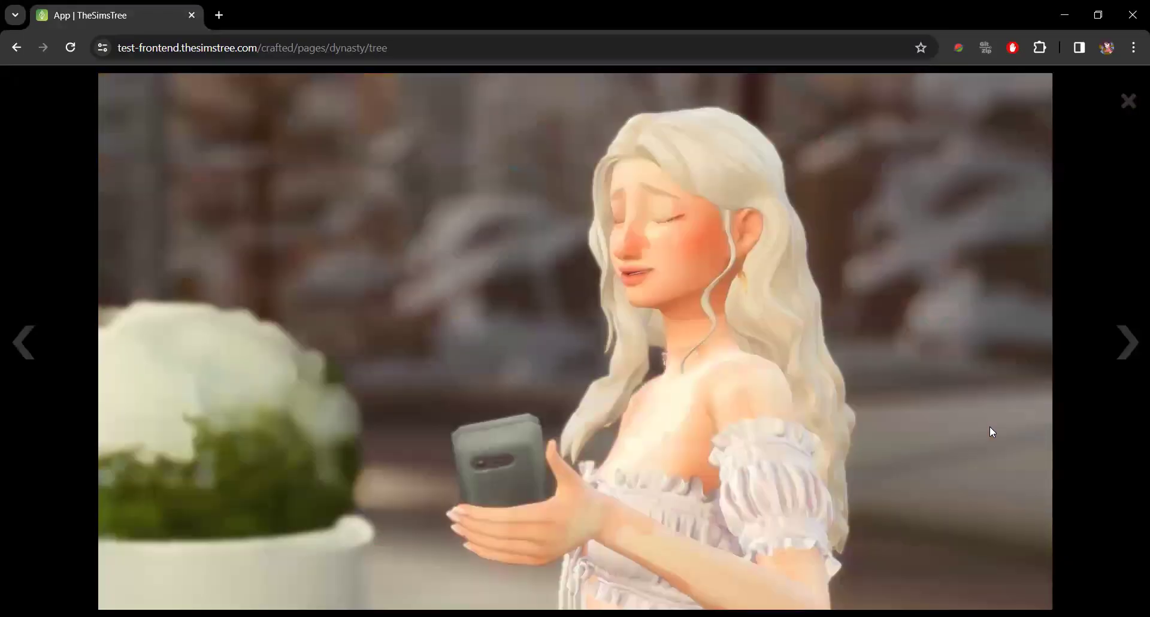
pyautogui.click(1126, 102)
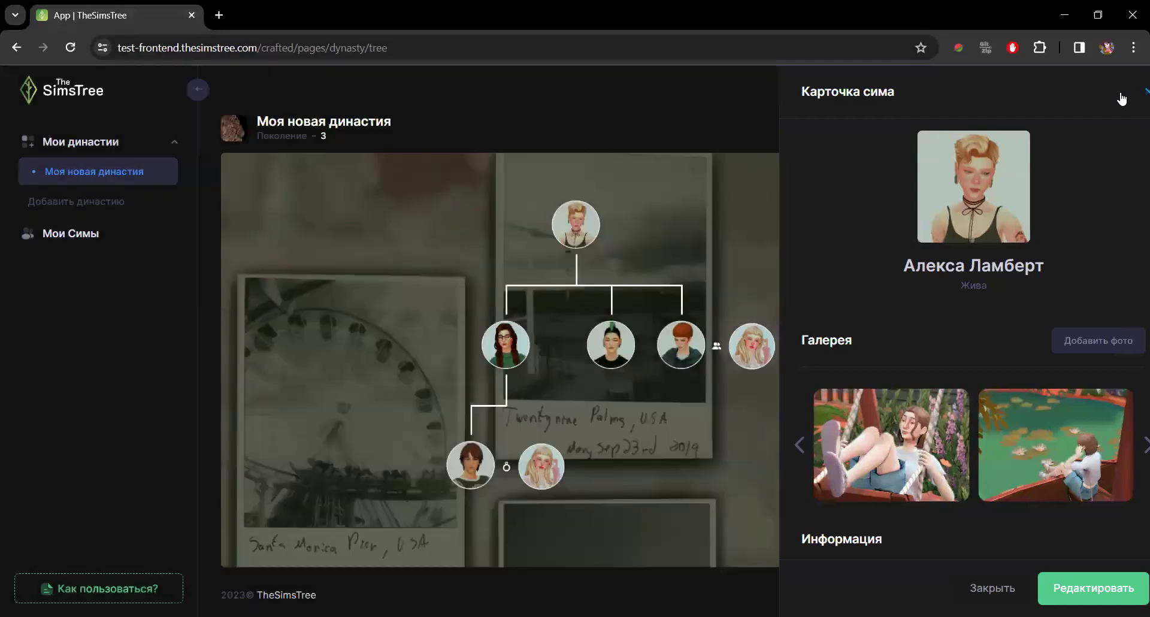
pyautogui.click(1125, 93)
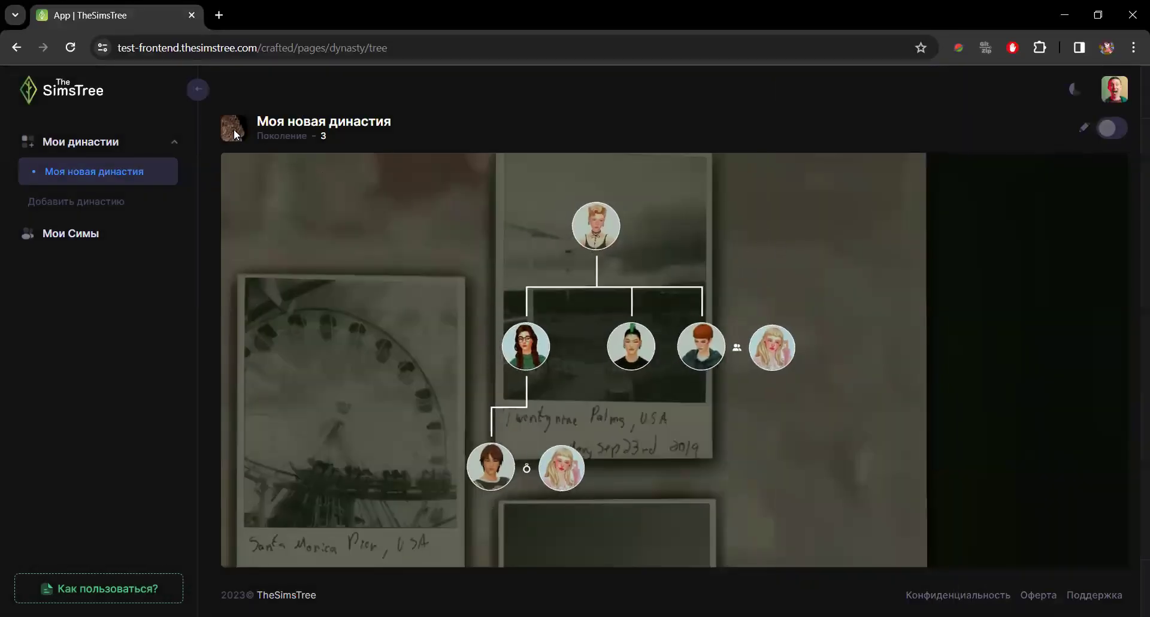
# - Open the dynasty's card and add the photo 2022-12-09_23-32-48-124_groovy by ellcrze (1) to its gallery
pyautogui.click(234, 130)
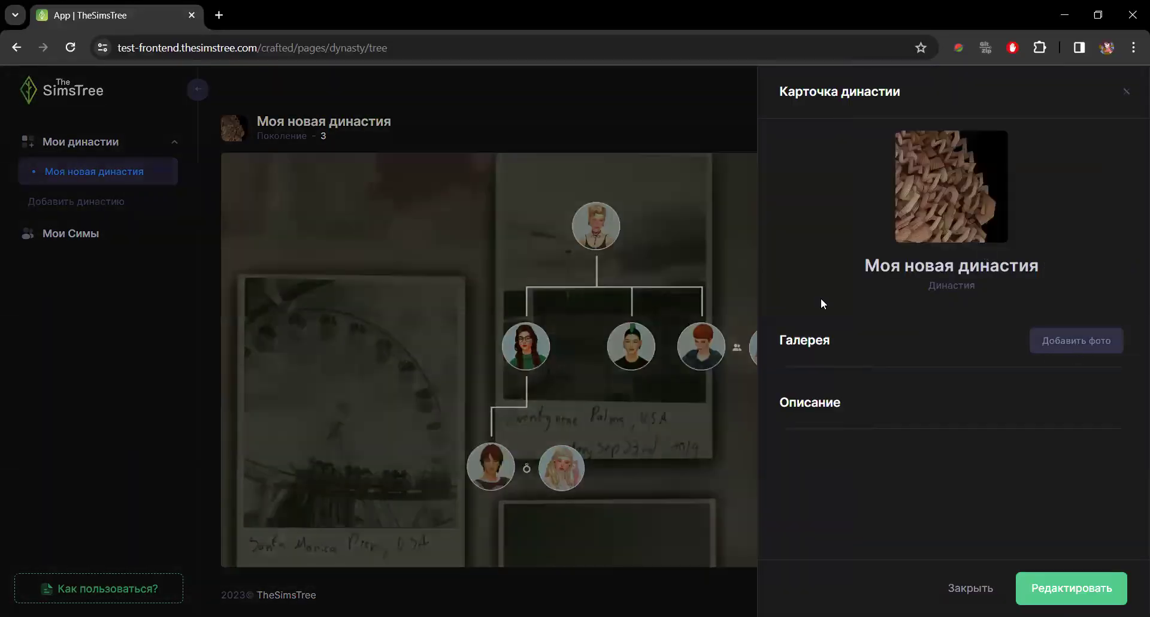
pyautogui.scroll(-3, 284, 303)
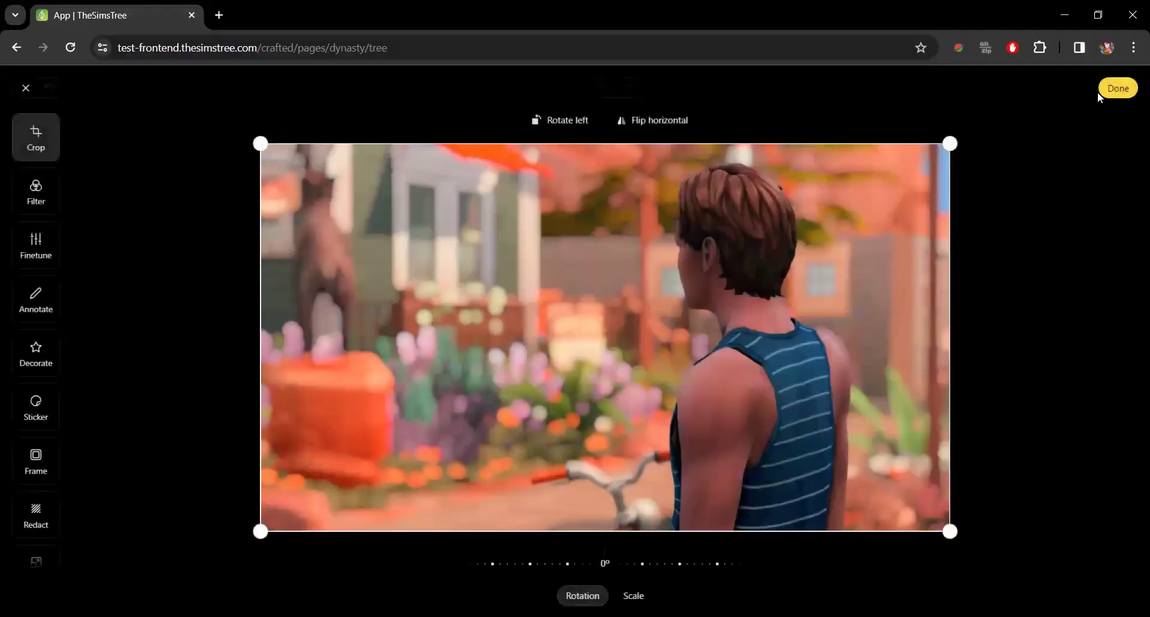
pyautogui.click(1105, 90)
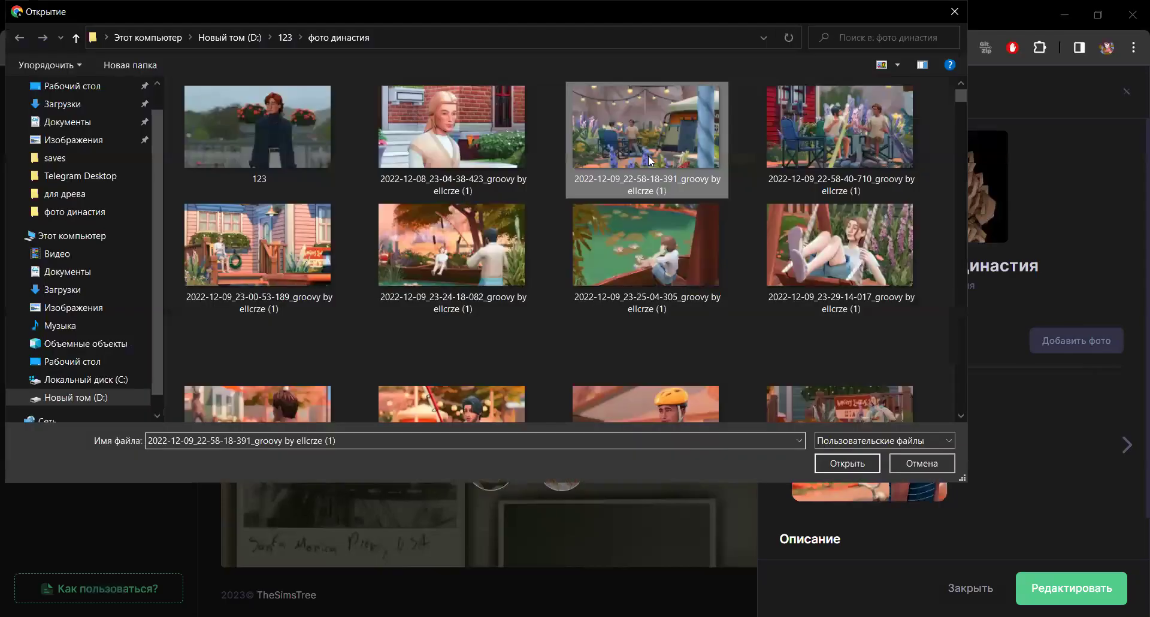
# - Add the photos 2022-12-09_22-58-18-391_groovy by ellcrze (1) and 2022-12-09_23-38-36-729_groovy by ellcrze (1) to the dynasty's gallery
pyautogui.press('Return')
pyautogui.click(1121, 89)
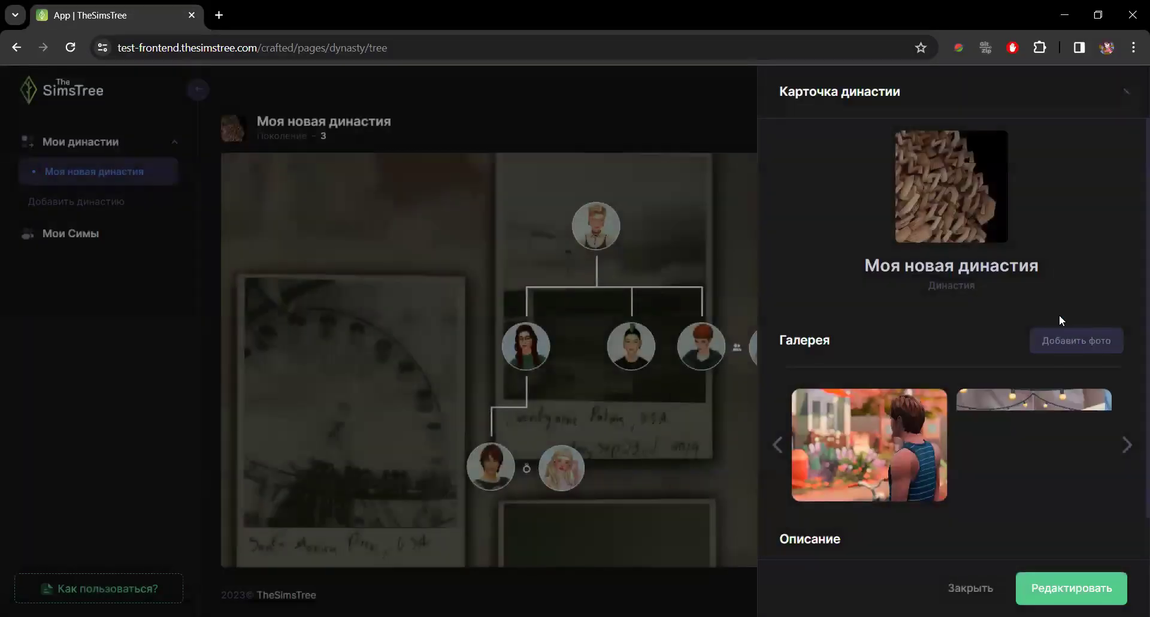
pyautogui.click(1073, 340)
pyautogui.doubleClick(676, 392)
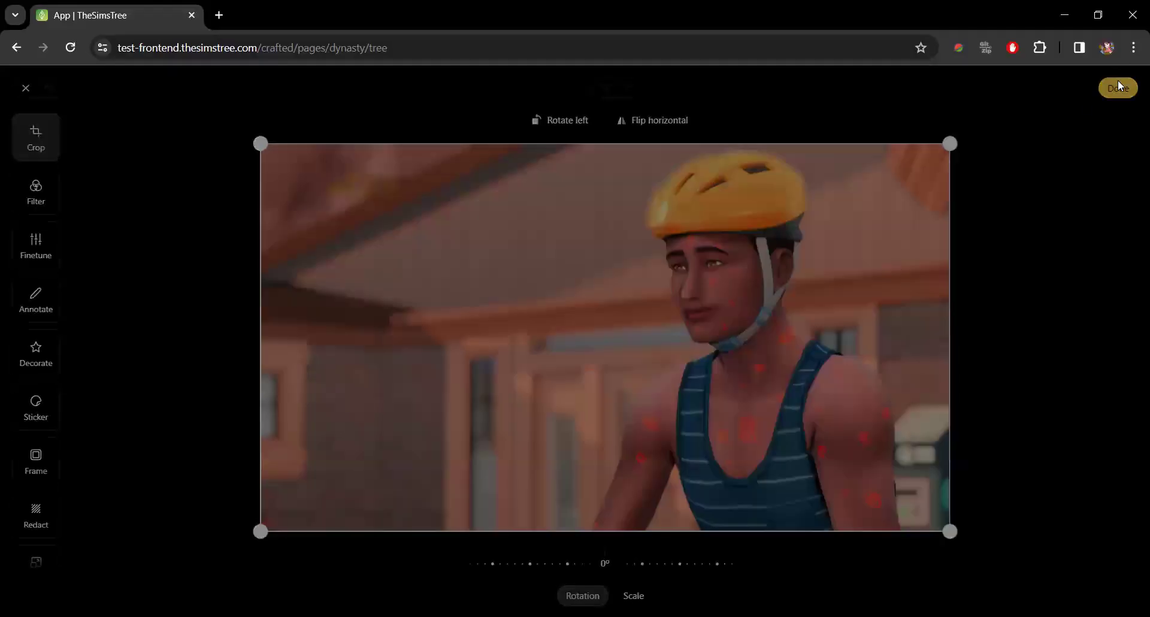
pyautogui.click(1118, 83)
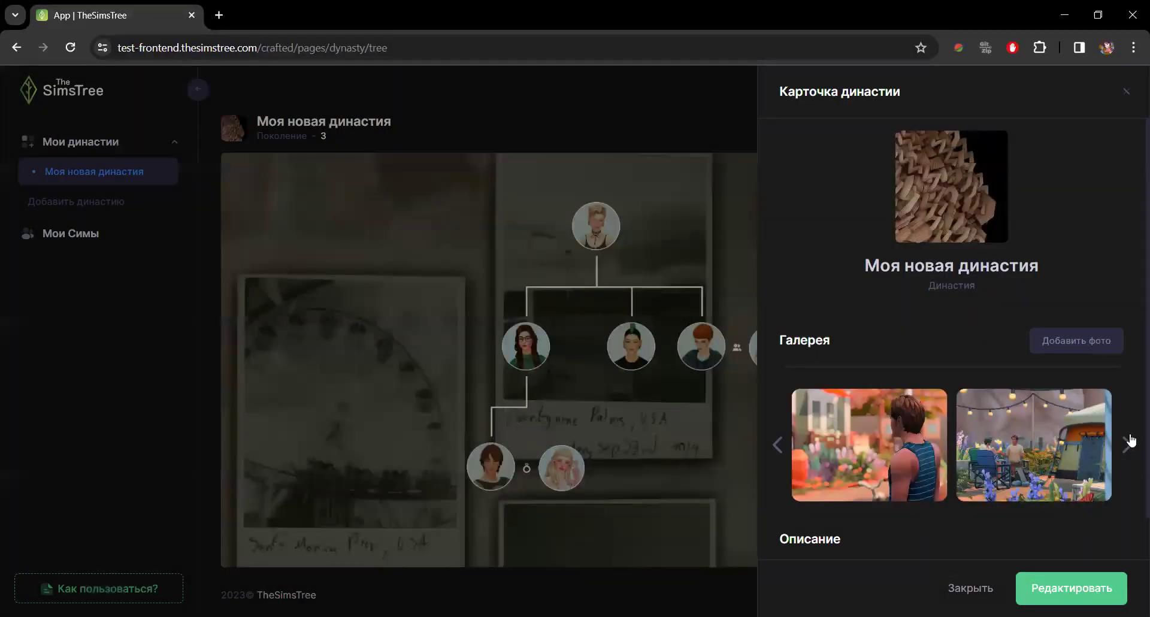